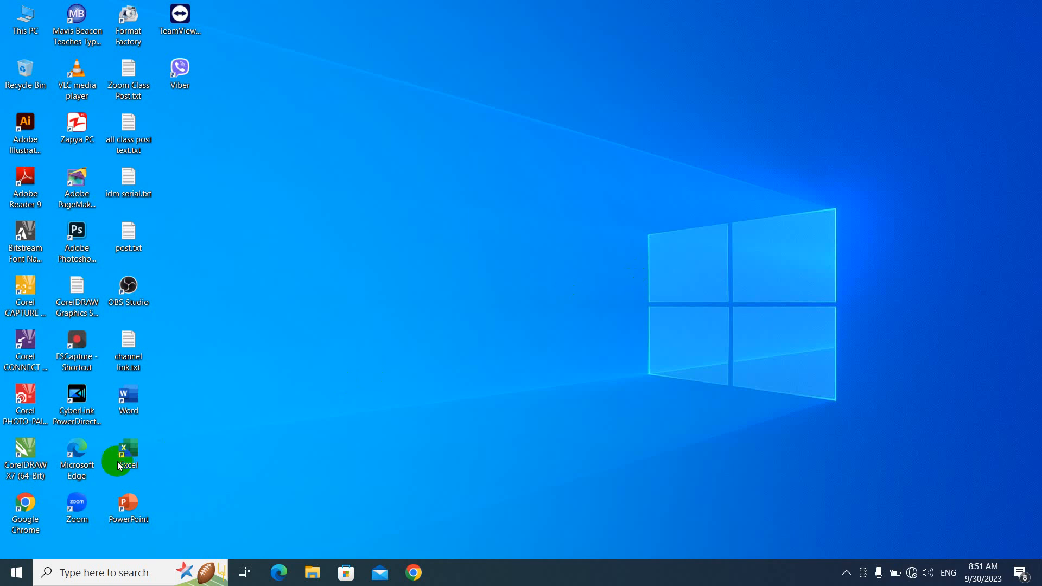
Step: Launch Excel, start a new blank workbook and dismiss the updates notice
left_click(136, 459)
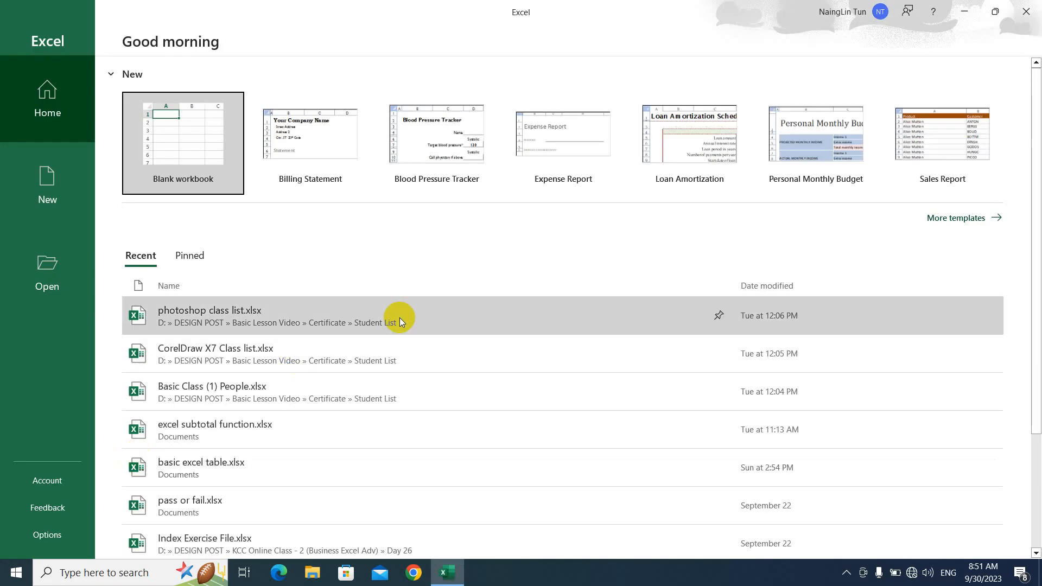
left_click(206, 162)
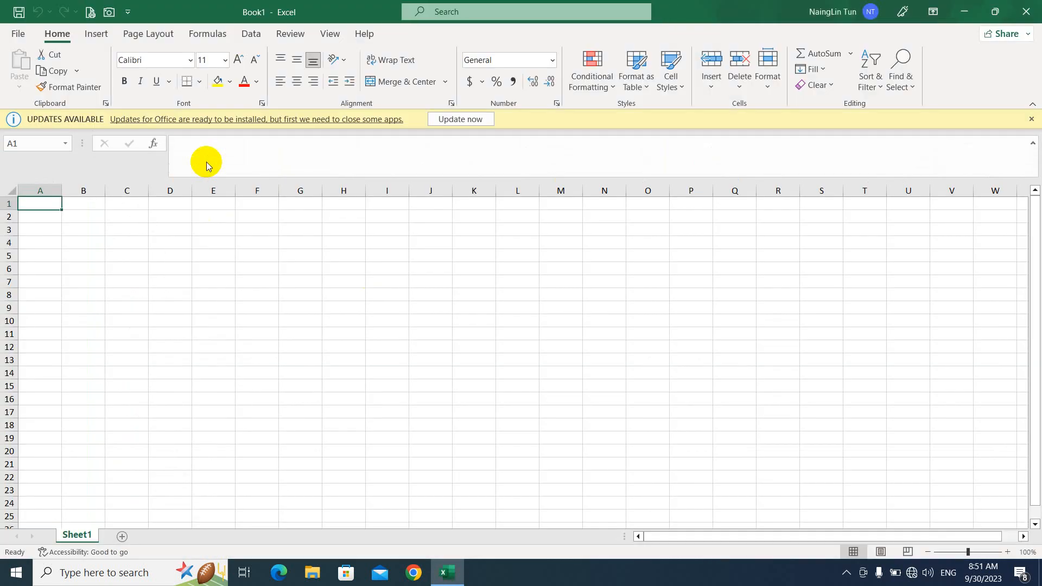
left_click(1032, 119)
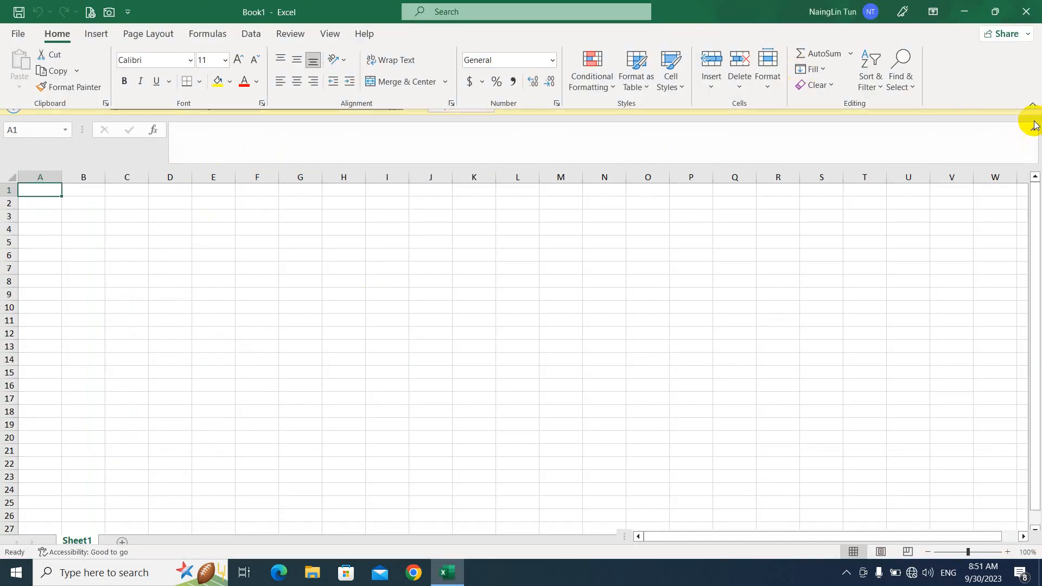
Step: Set the entire worksheet to the Pyidaungsu font at size 12
left_click(131, 207)
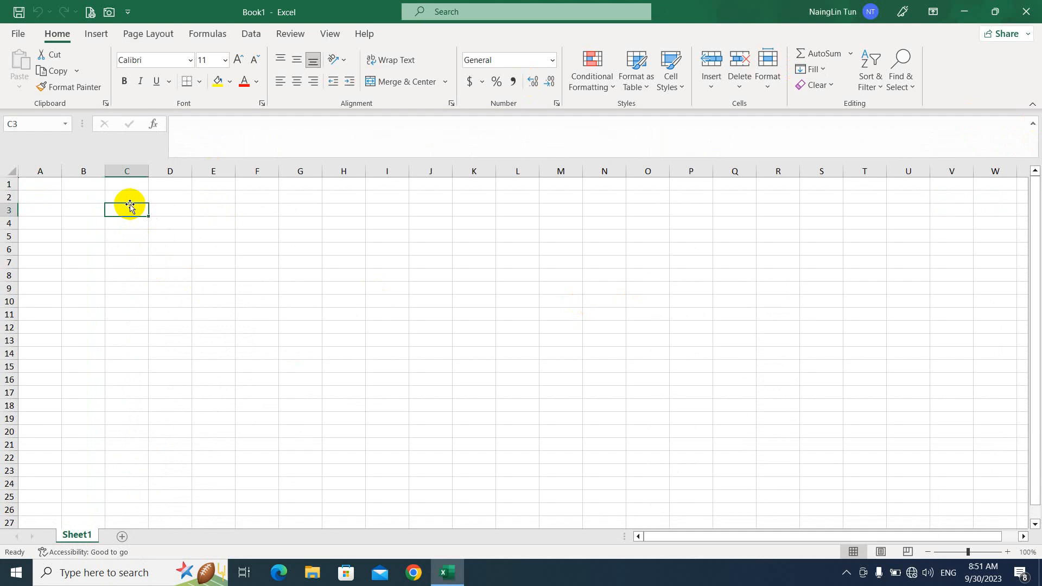
key("ctrl+a")
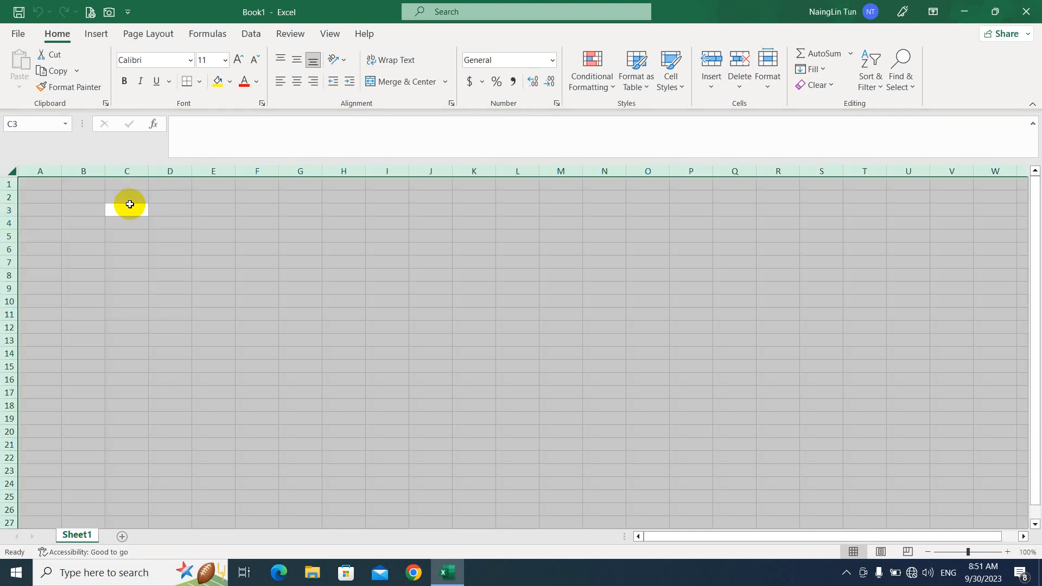
left_click(163, 58)
type("Pyidaungsu")
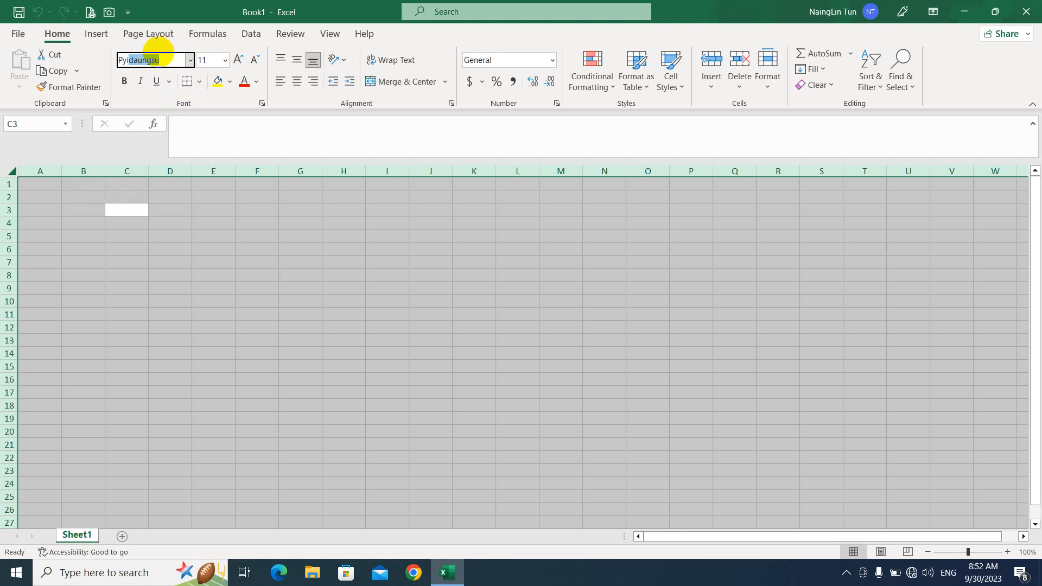
key("Return")
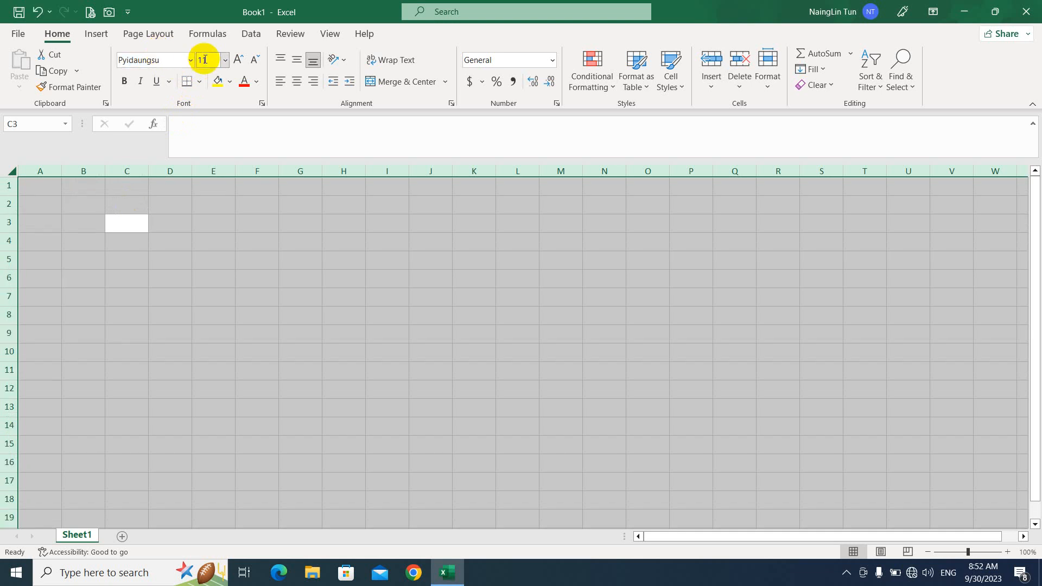
left_click(238, 61)
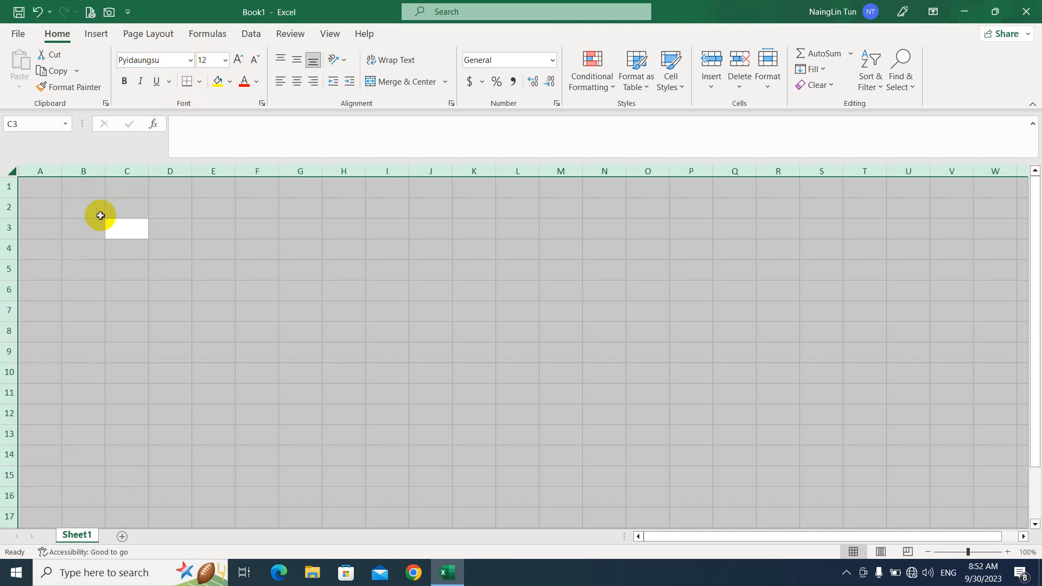
left_click(43, 186)
Step: Type the Burmese headings ပထမနည်း, ဒုတိယနည်း and တတိယနည်း across A1:C1
key("super+space")
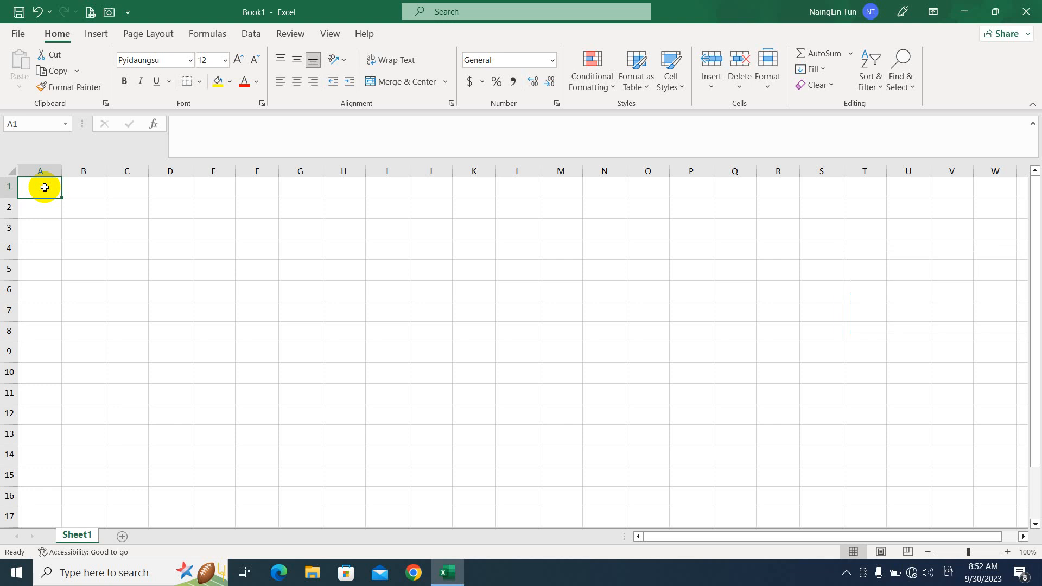
type("ပထမ")
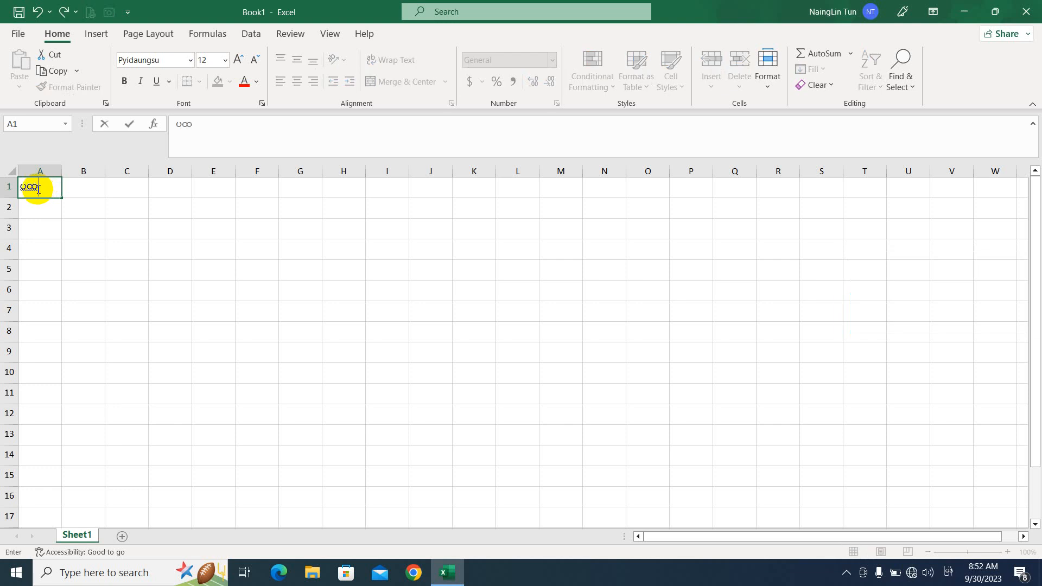
type("နည်း")
key("Tab")
type("ဒ")
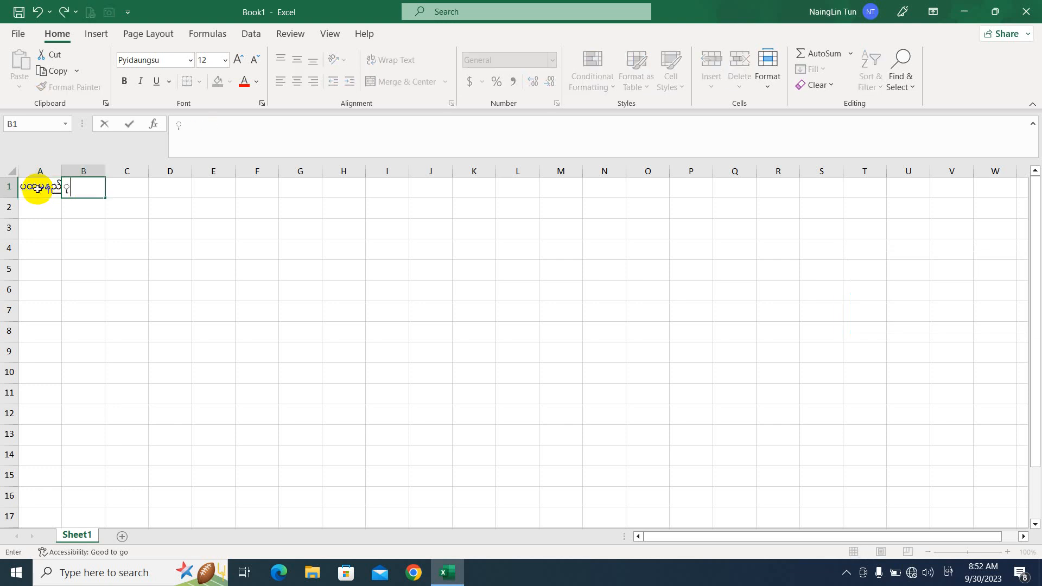
key("BackSpace")
type("ဒုတိယနည်း")
key("Tab")
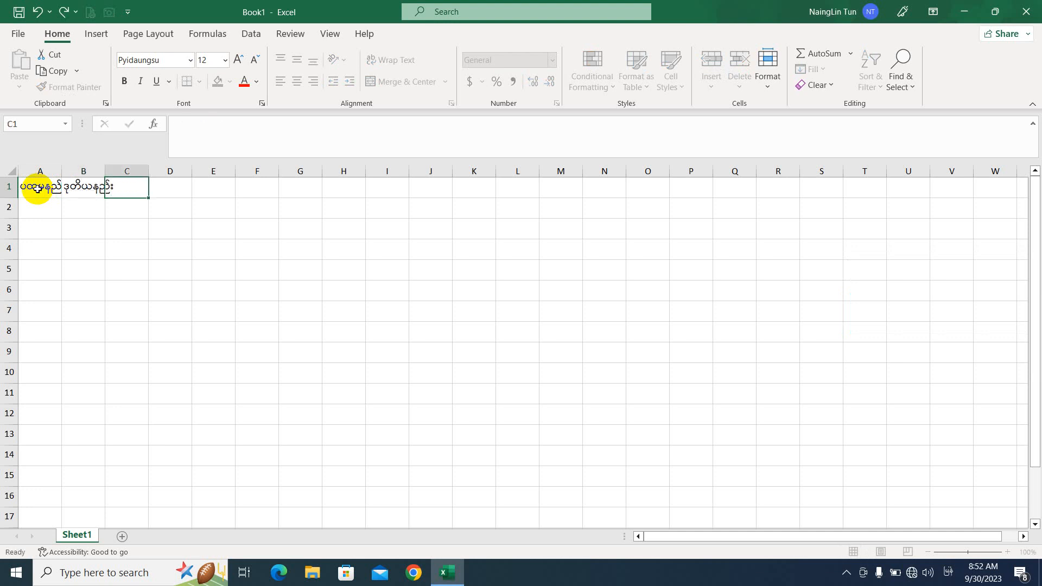
type("တတိယနည်း")
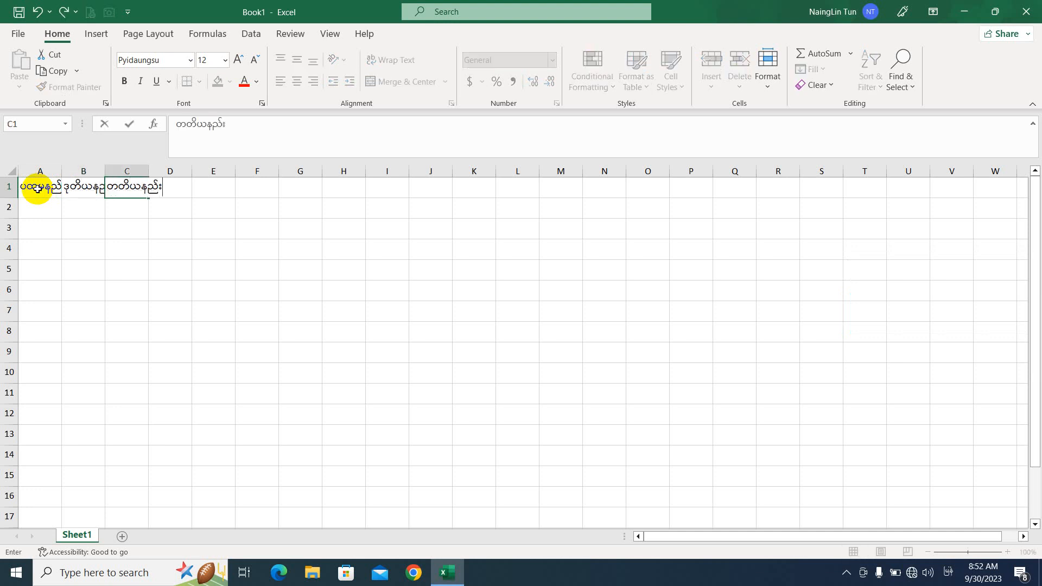
key("Return")
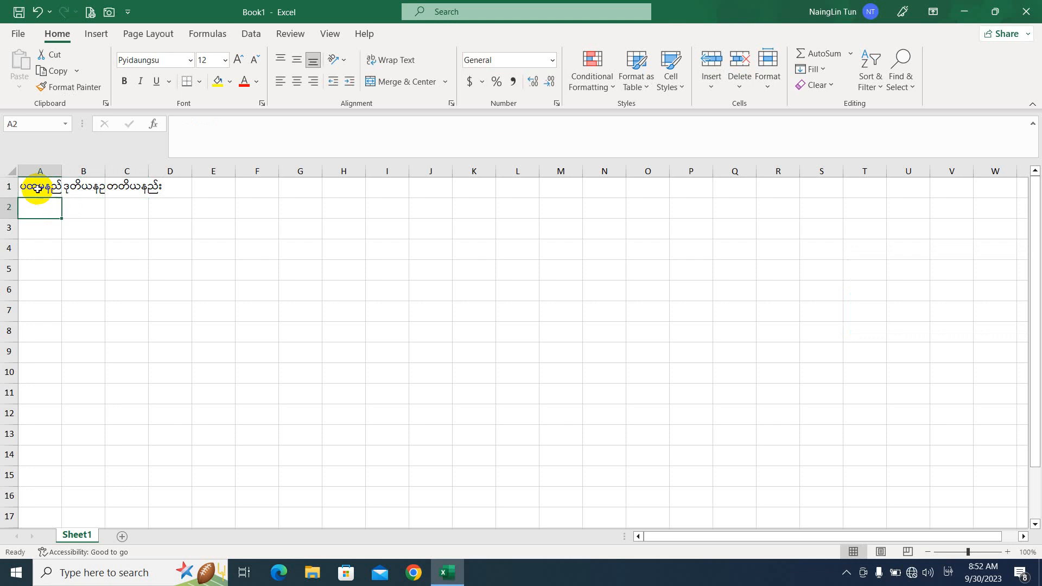
Step: Enter the label 'Code No' in cells A2, B2 and C2
type("Code")
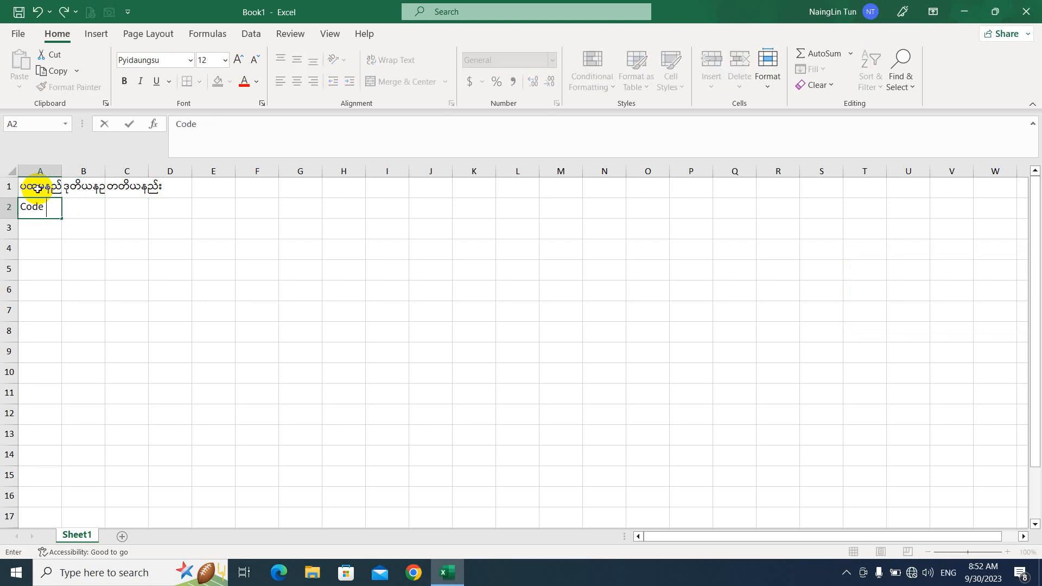
key("Tab")
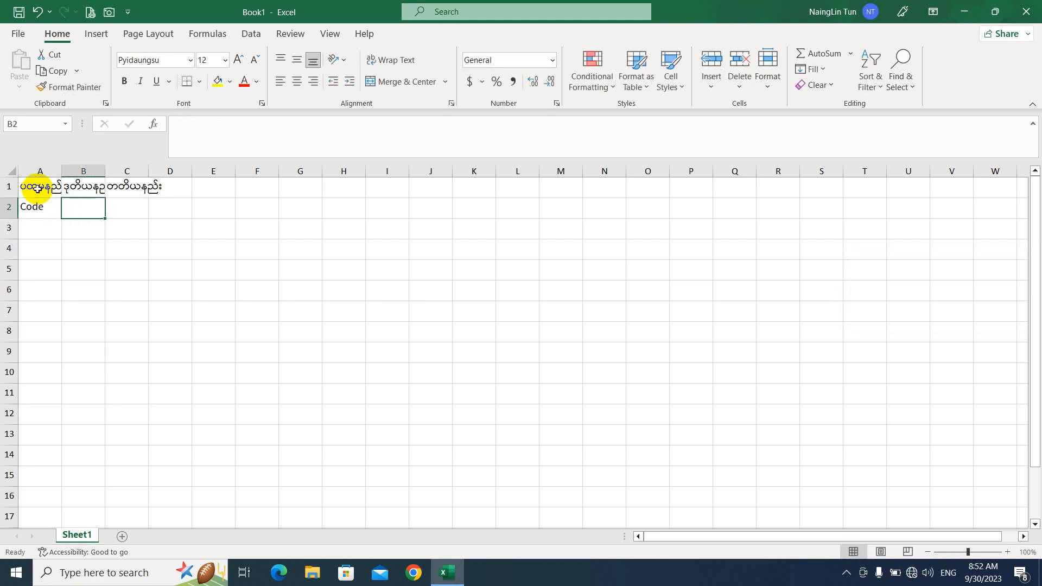
key("Left")
type("C")
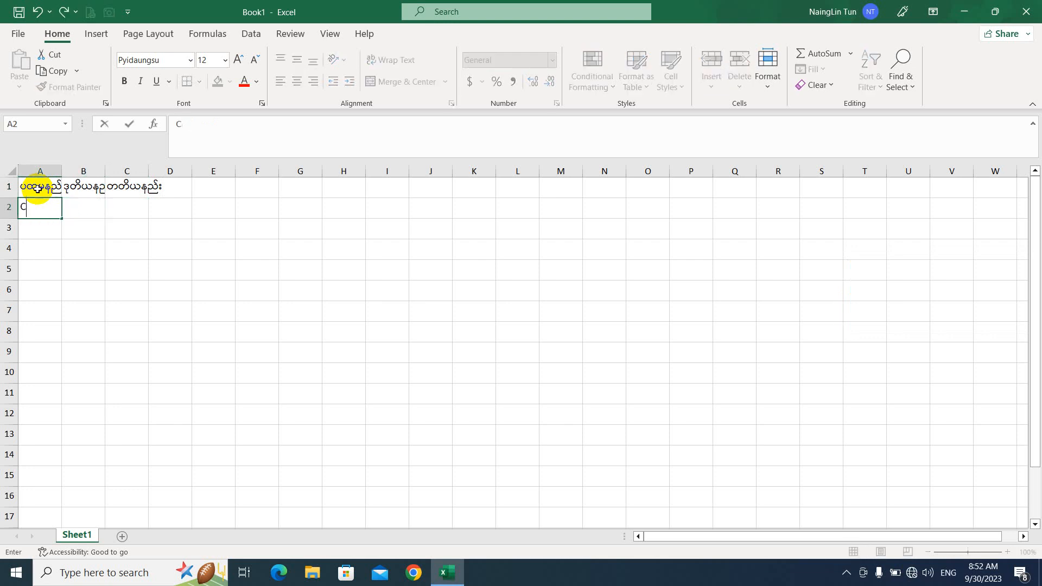
type("ode No")
key("Tab")
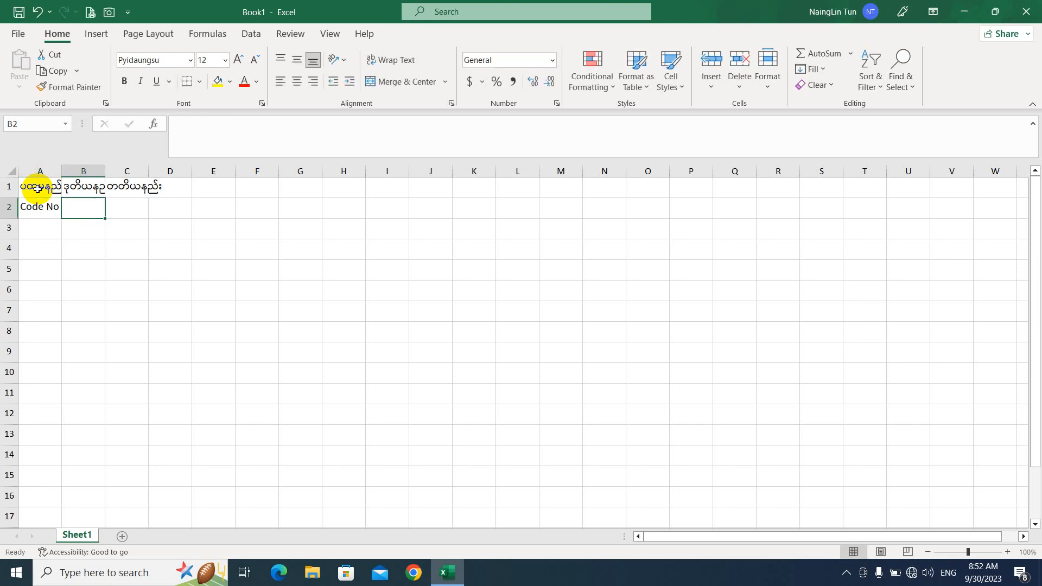
type("Code")
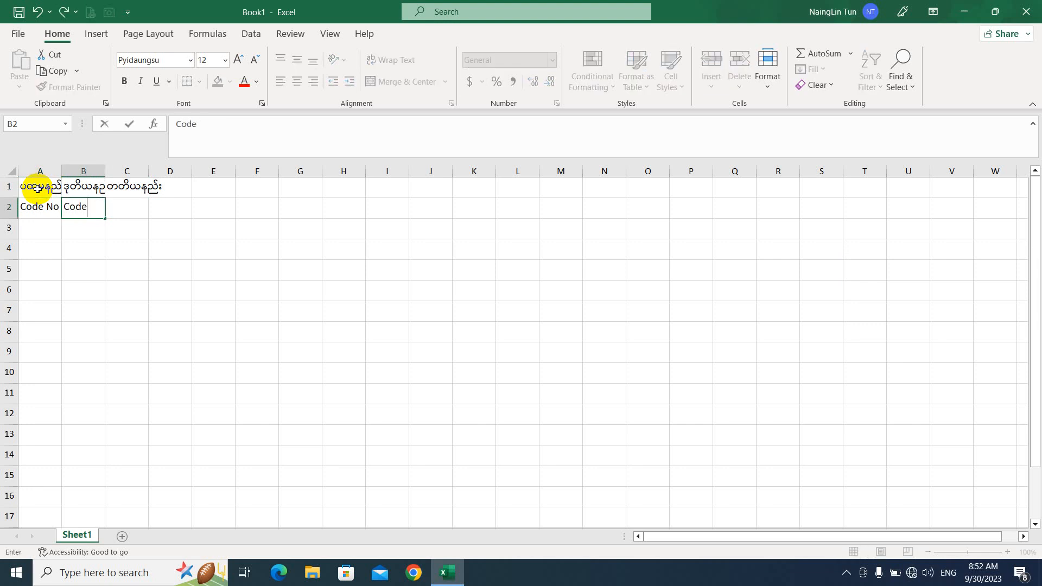
type(" No")
key("Tab")
type("C")
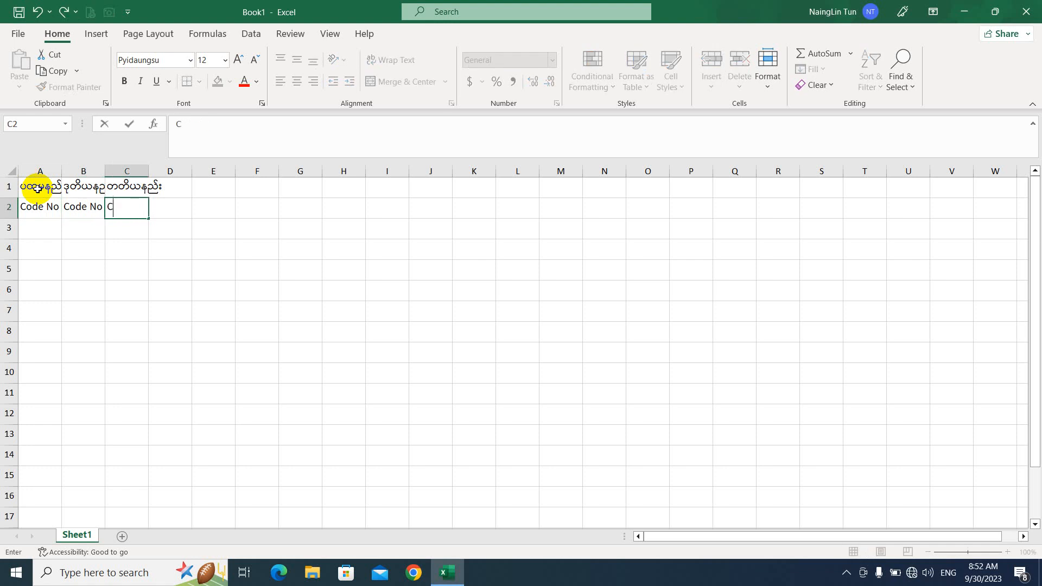
type("ode No")
key("Tab")
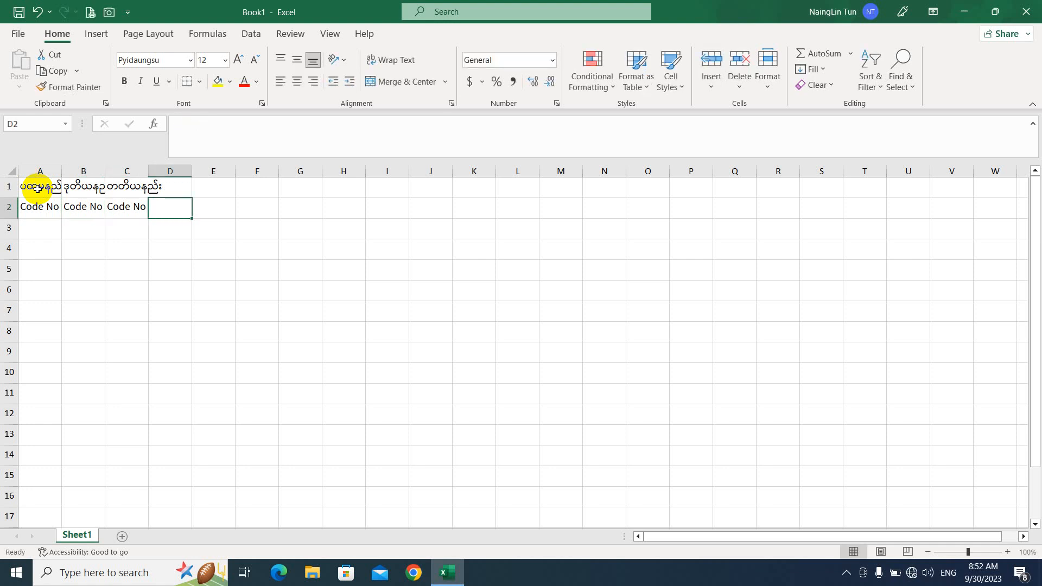
Step: Fill the A1:C1 headings yellow and centre the Code No labels in A2:C2
left_click_drag(44, 169, 140, 177)
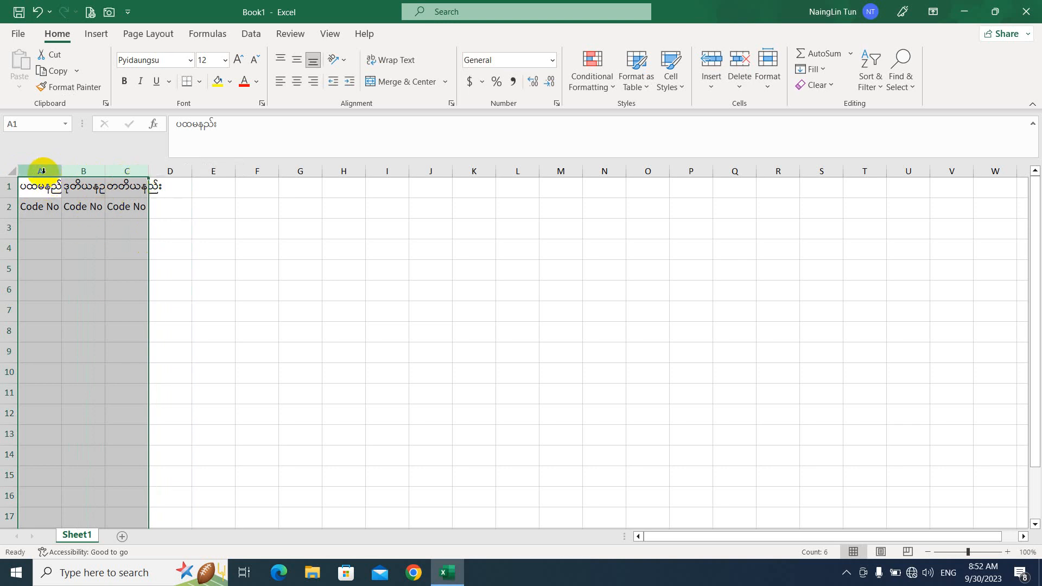
left_click_drag(43, 171, 149, 175)
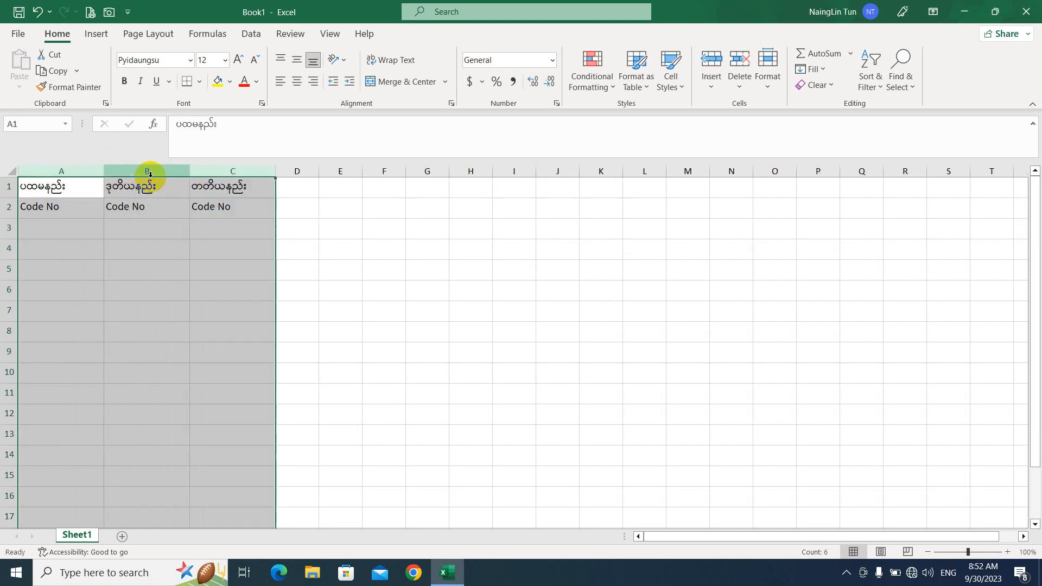
left_click_drag(42, 186, 239, 187)
left_click(217, 81)
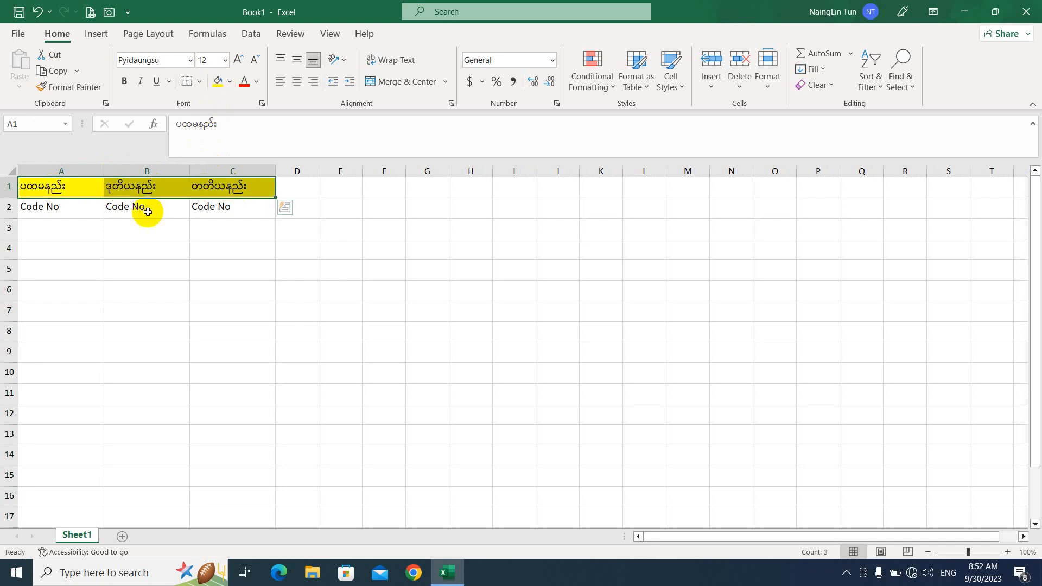
left_click_drag(46, 206, 247, 209)
left_click(299, 89)
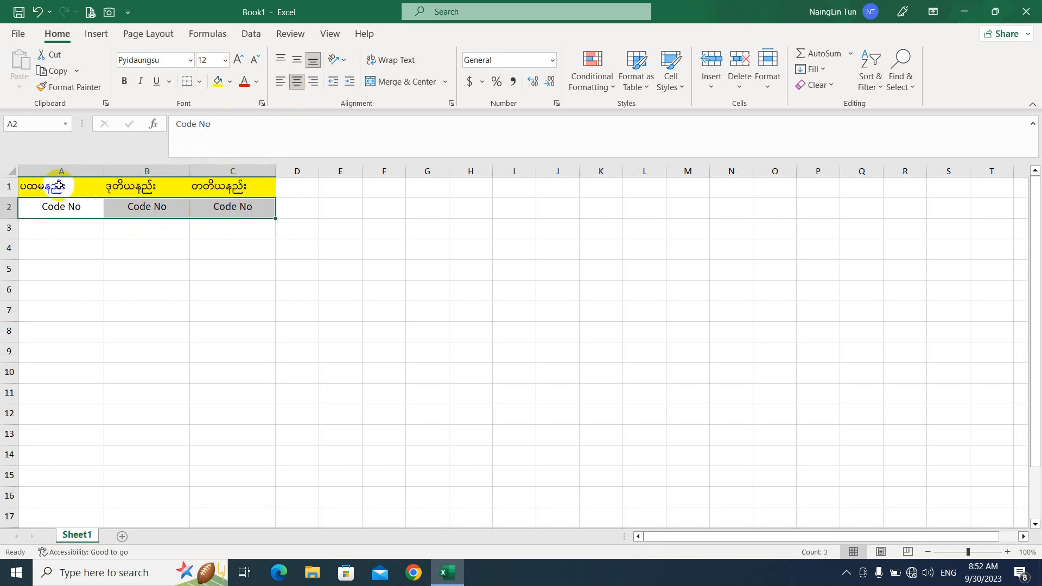
Step: Add borders to every cell of the table A1:C9
left_click_drag(53, 186, 244, 350)
left_click(199, 81)
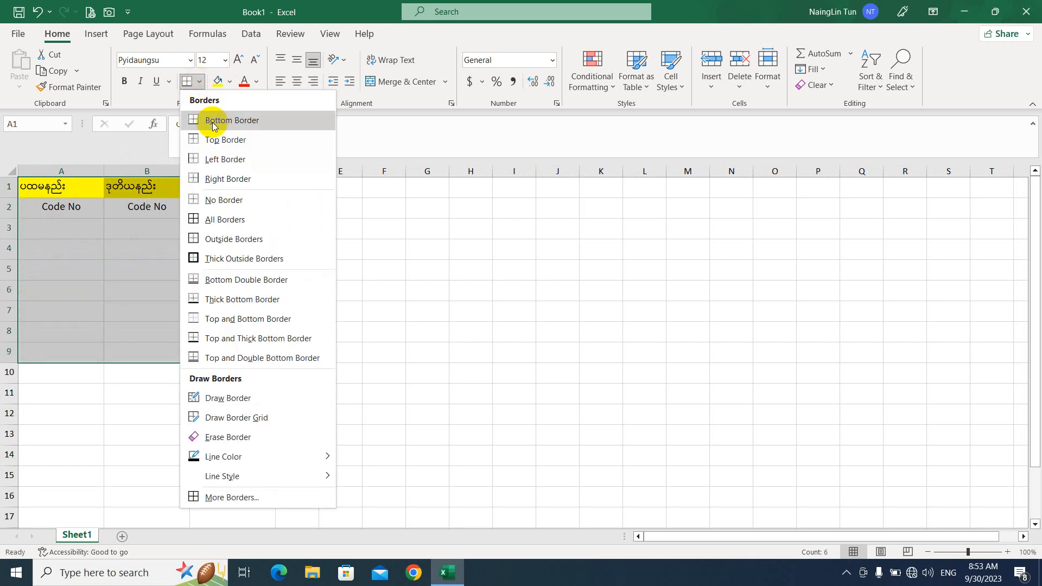
left_click(231, 222)
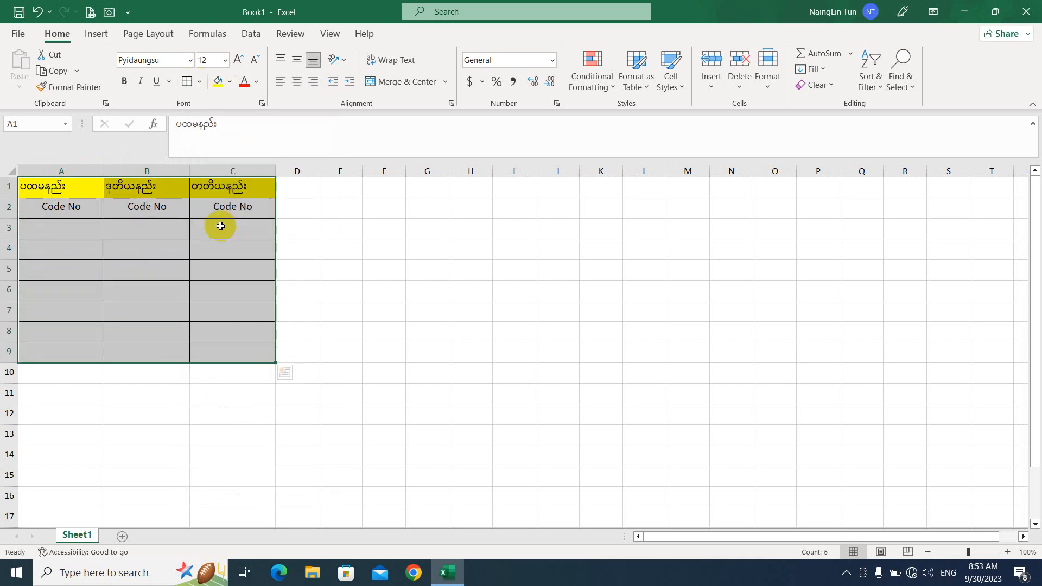
left_click(79, 227)
left_click_drag(63, 184, 233, 185)
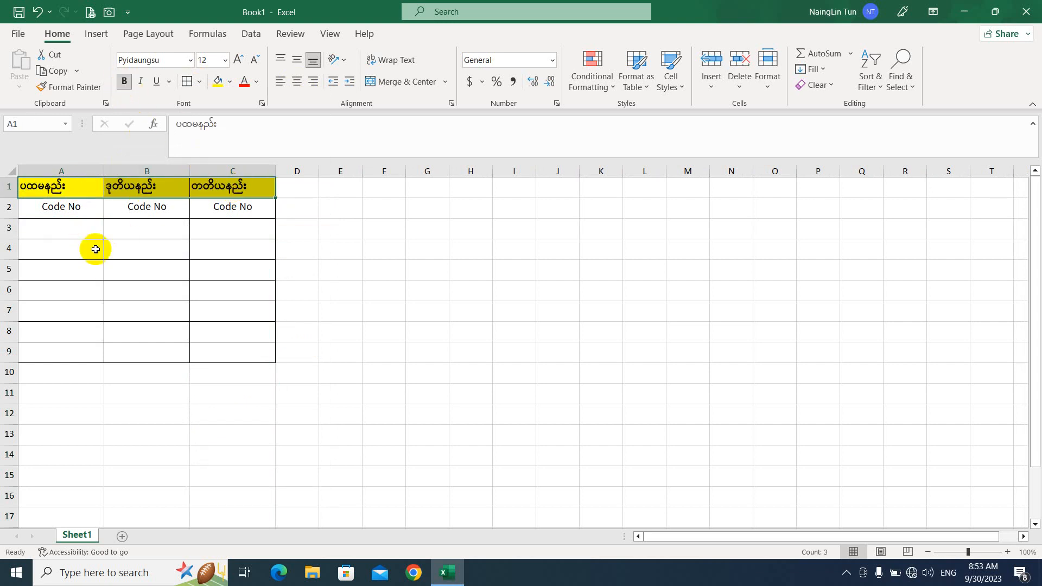
left_click(75, 226)
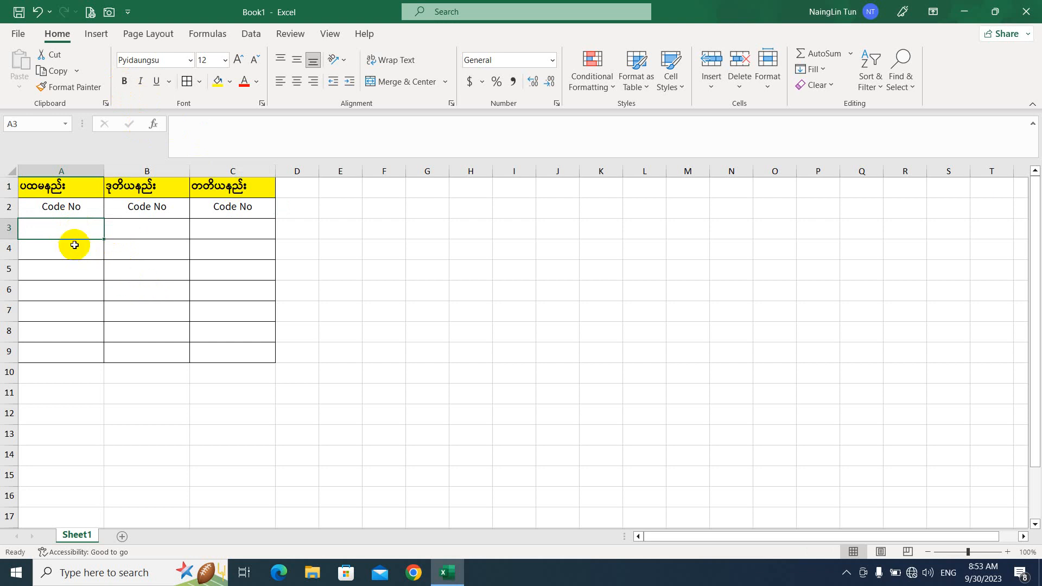
type("001")
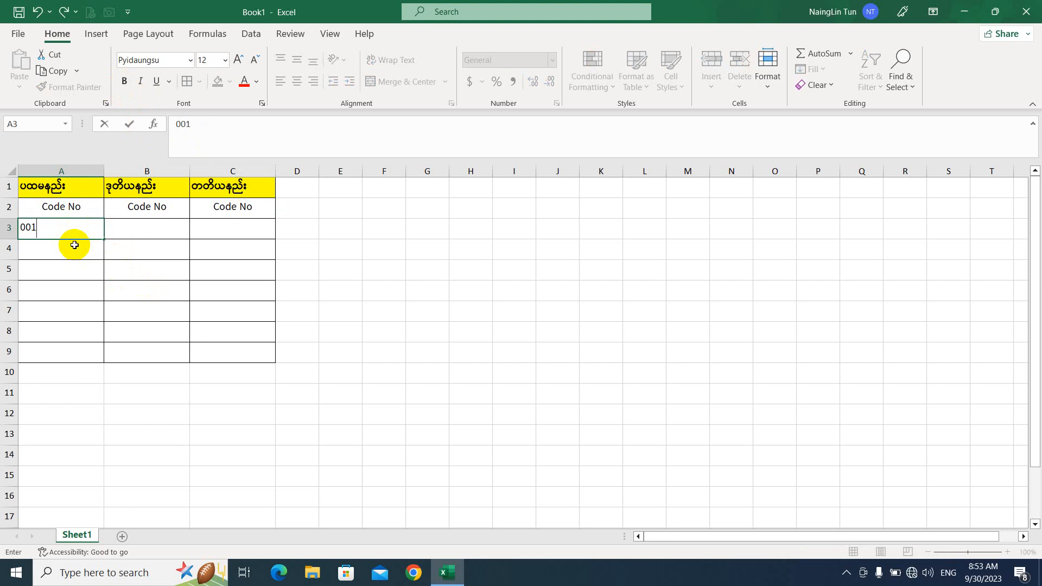
key("Return")
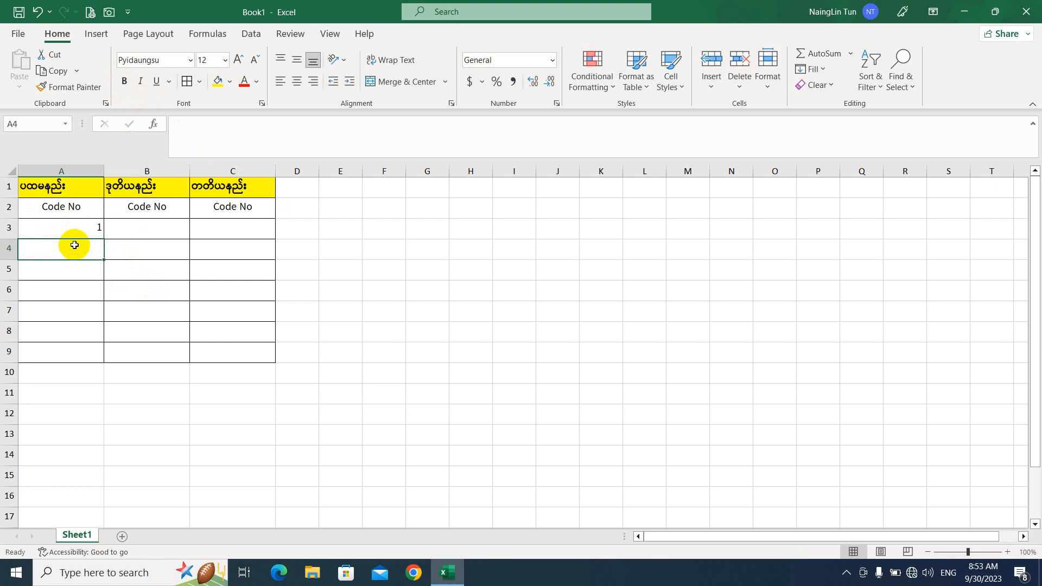
type("00")
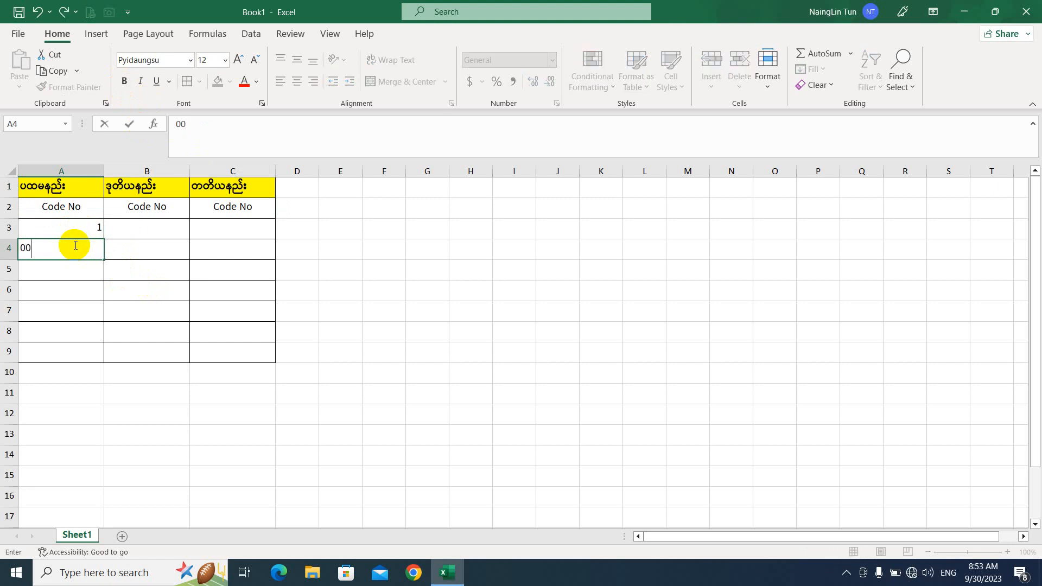
type("2")
key("Return")
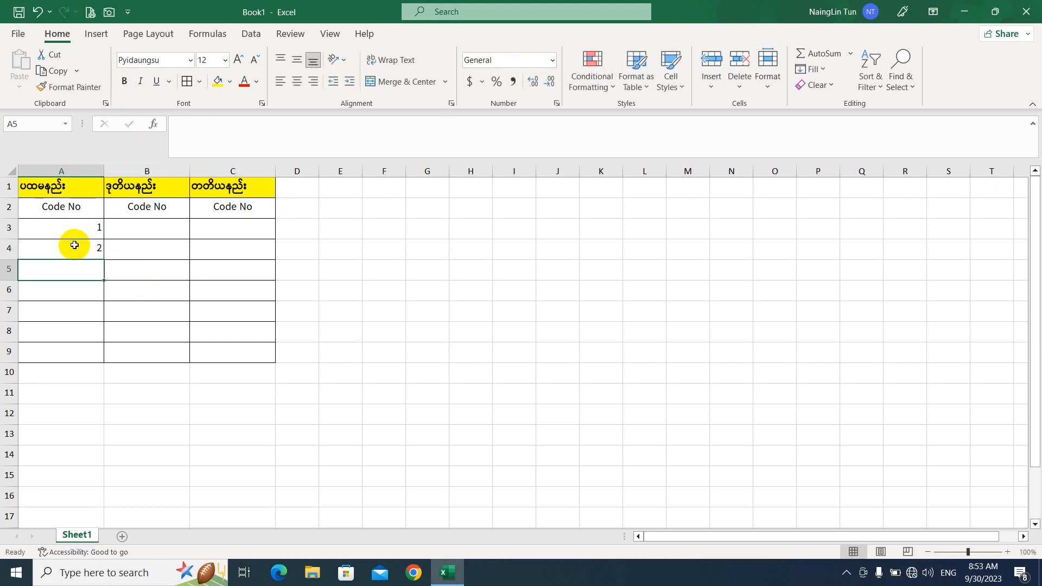
type("003")
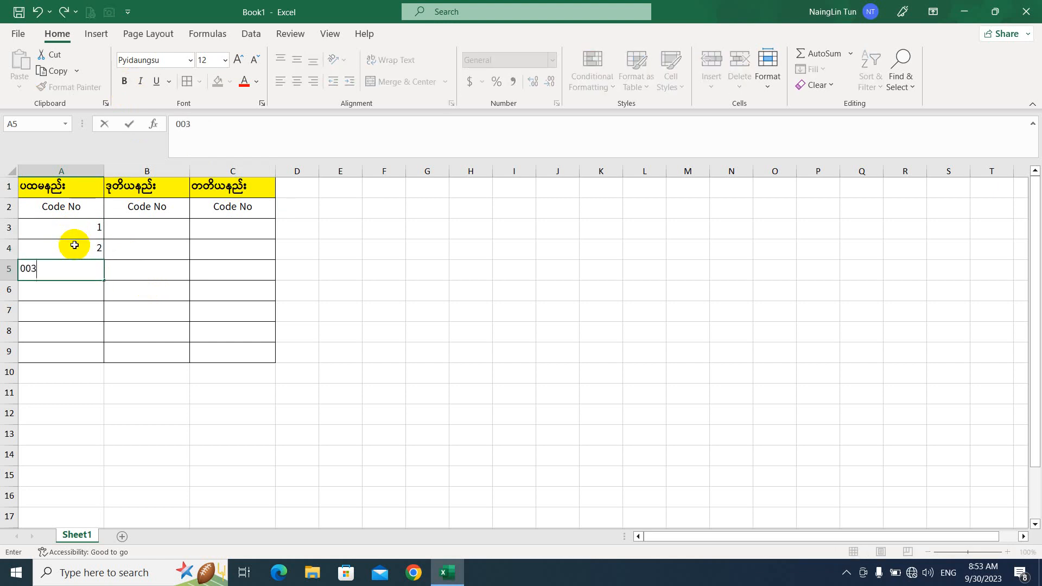
key("Return")
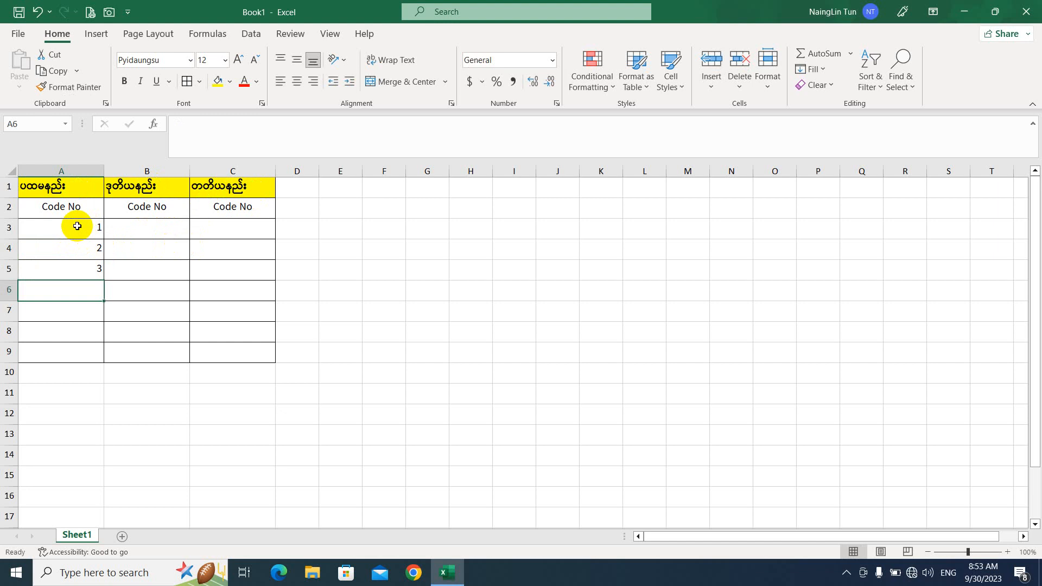
left_click_drag(77, 226, 92, 337)
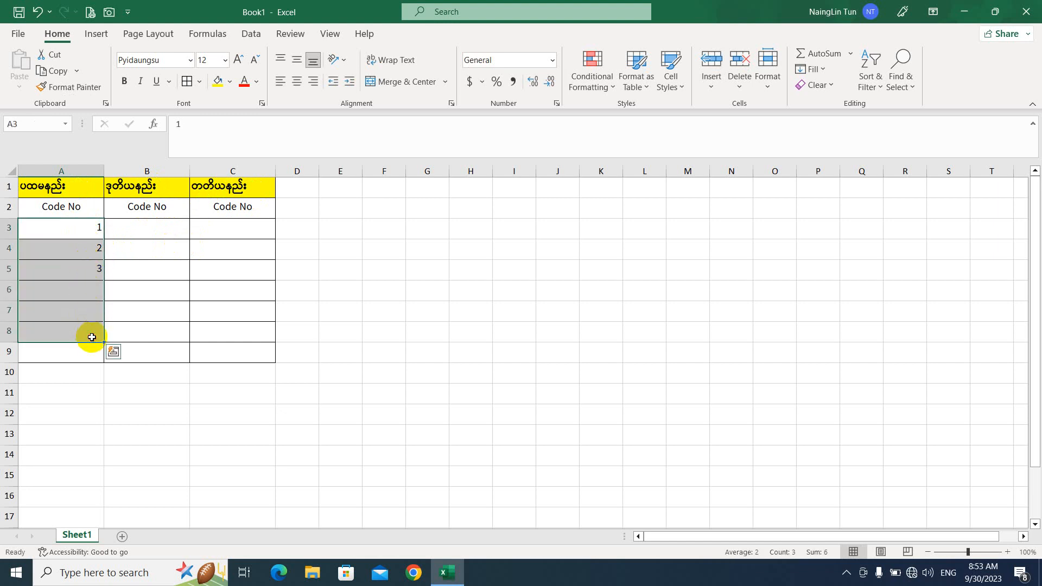
key("Delete")
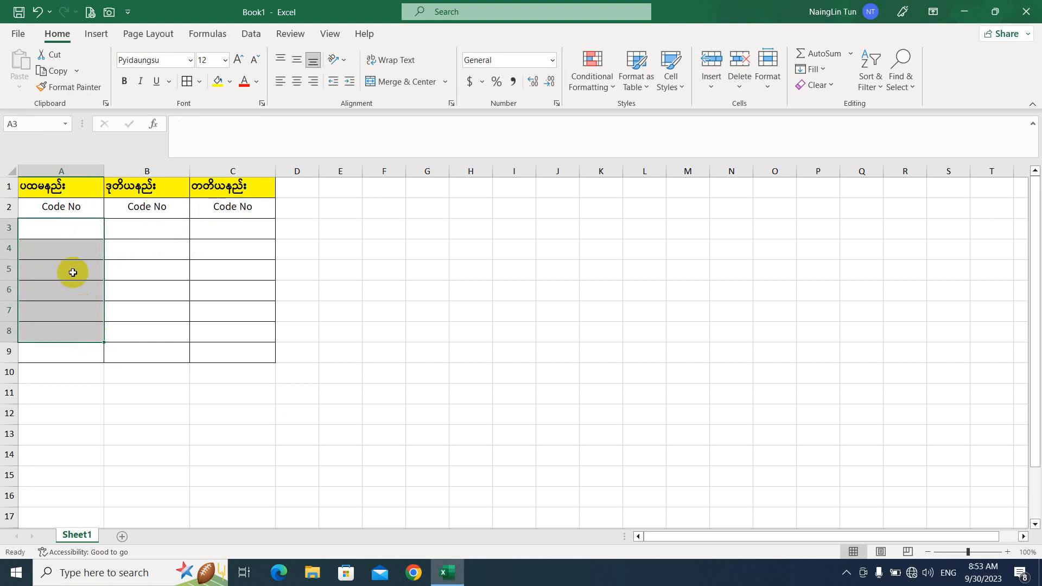
left_click(73, 228)
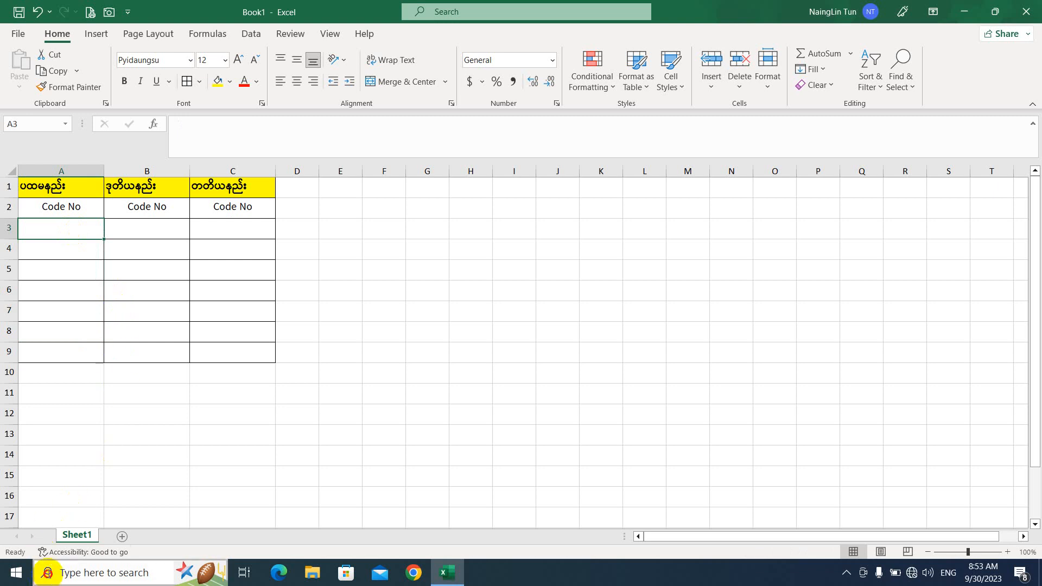
left_click(48, 571)
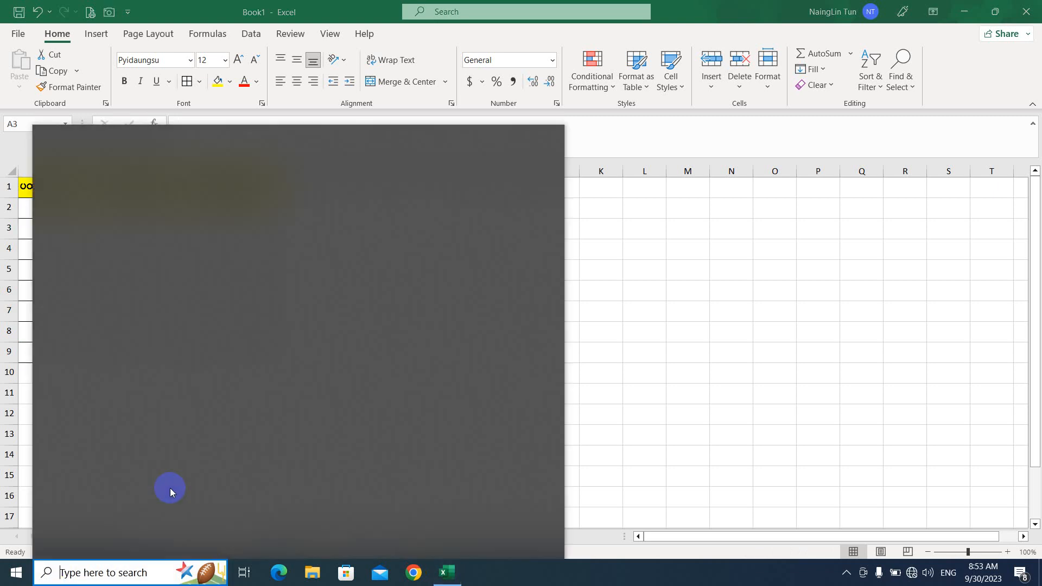
type("osk")
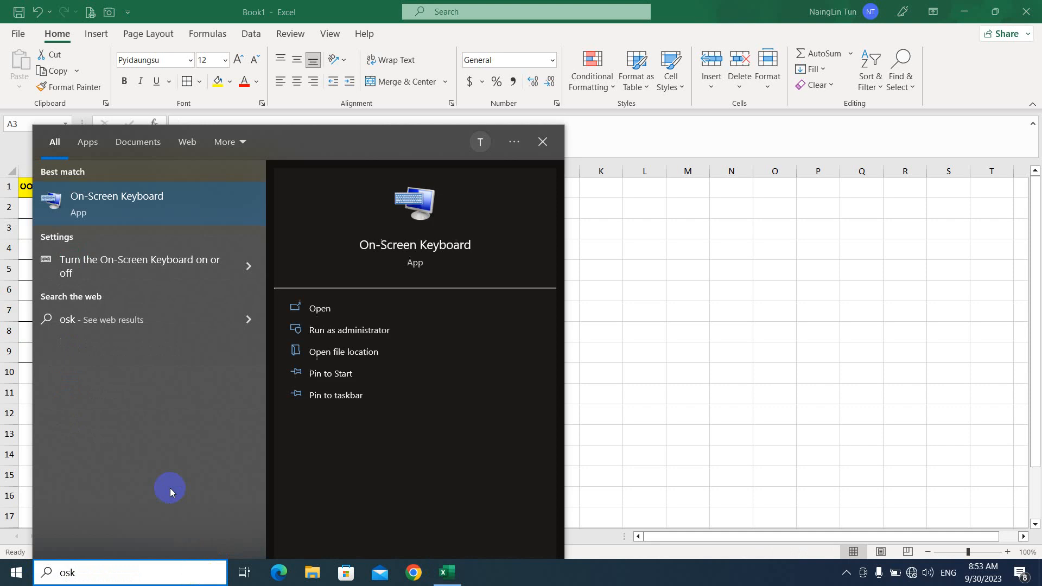
key("Return")
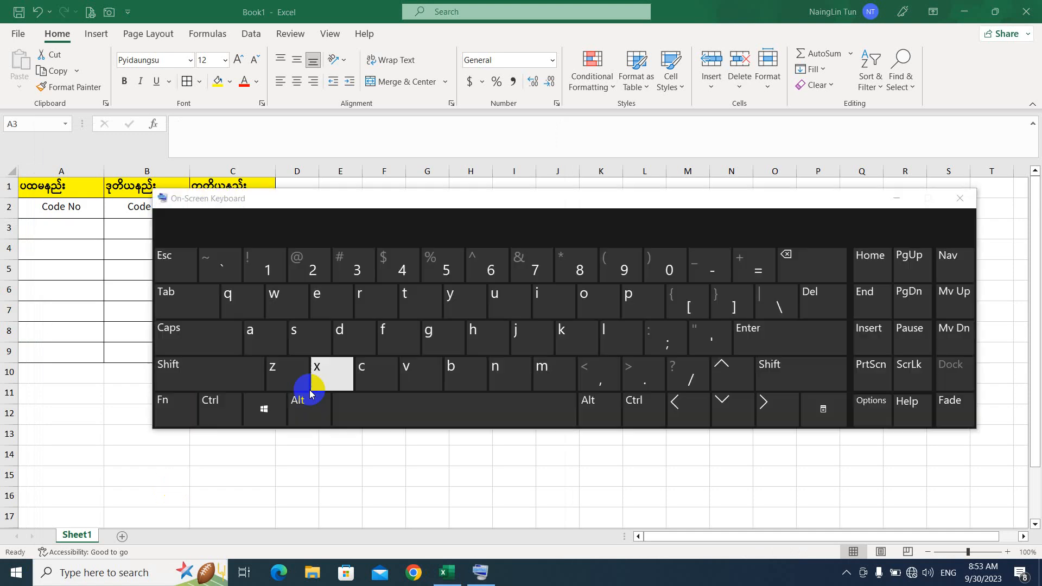
left_click(581, 198)
left_click_drag(582, 197, 665, 194)
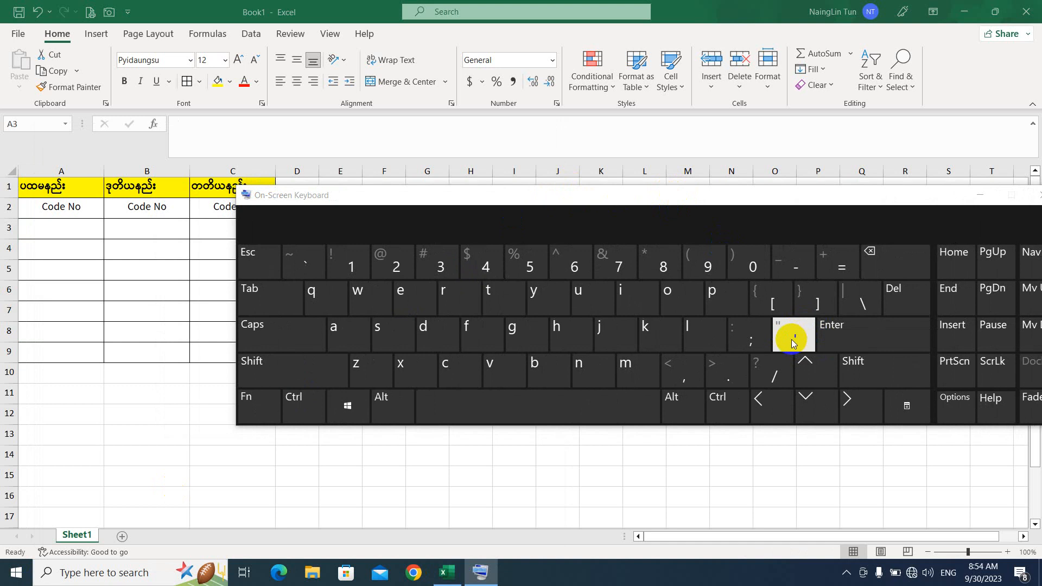
left_click_drag(743, 198, 641, 194)
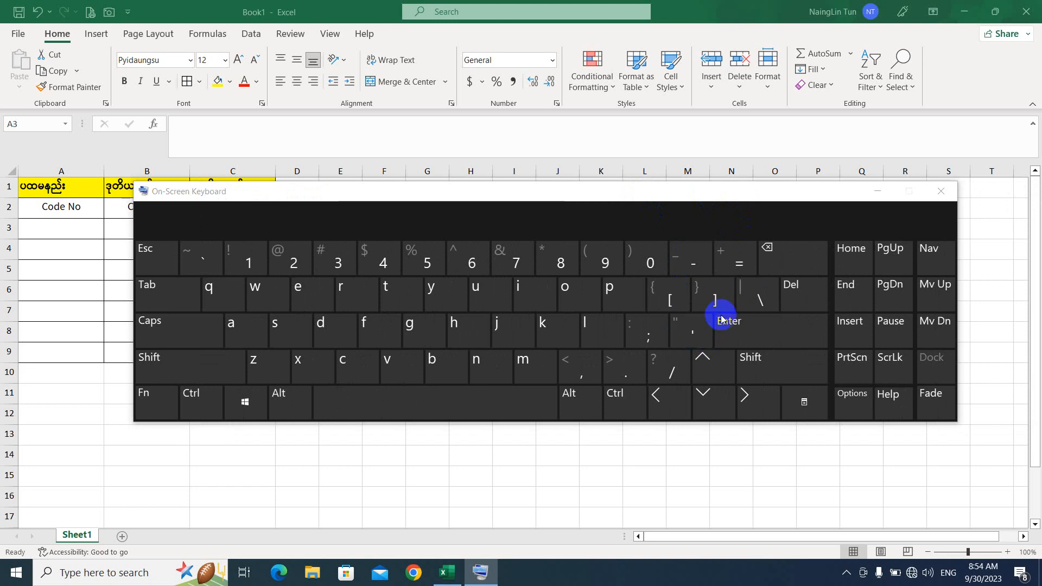
left_click(877, 191)
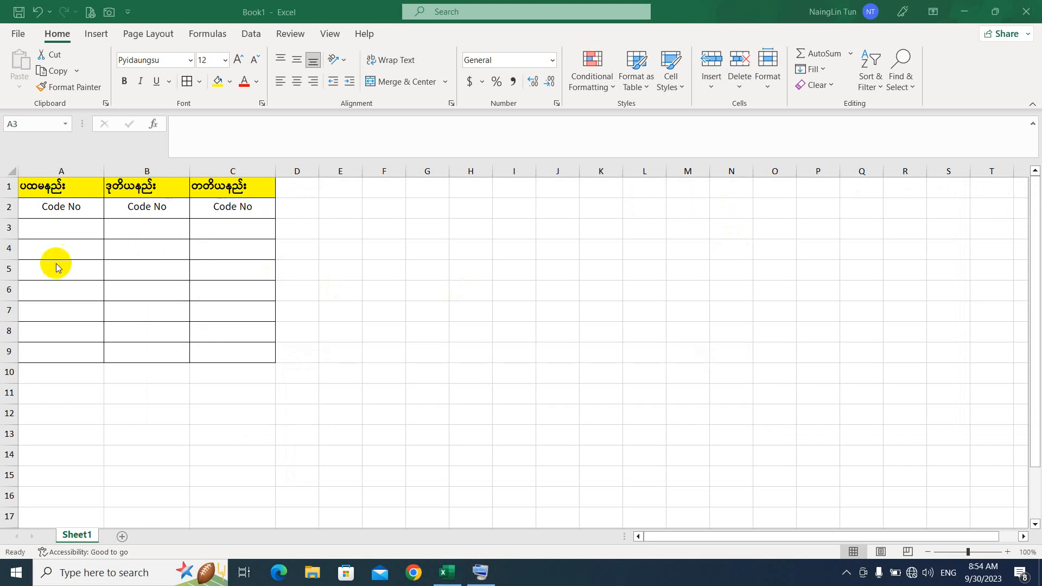
Step: Enter '001, '002 and '003 in A3:A5 so the codes keep their leading zeros
left_click(67, 228)
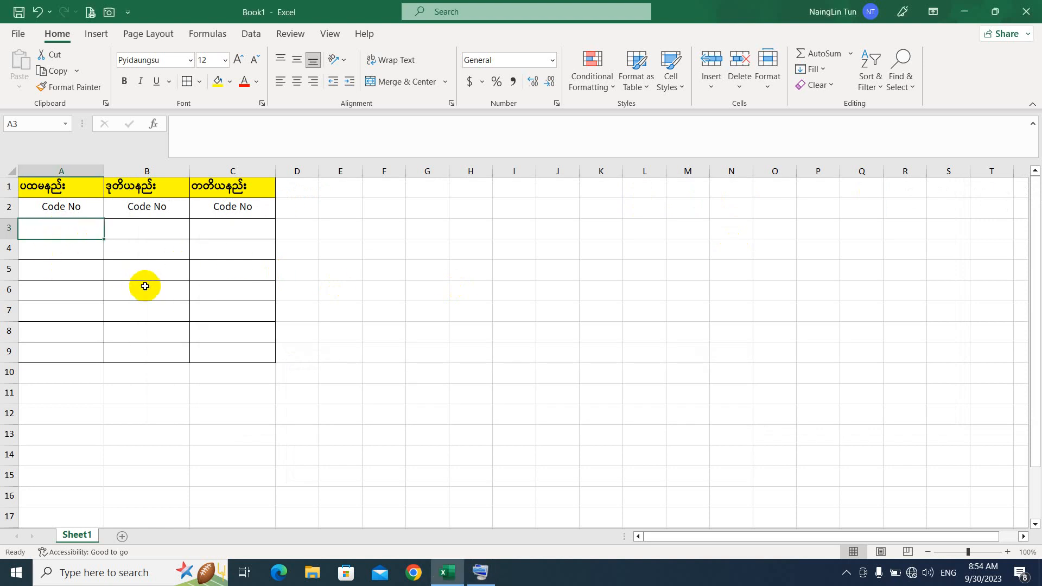
type("'")
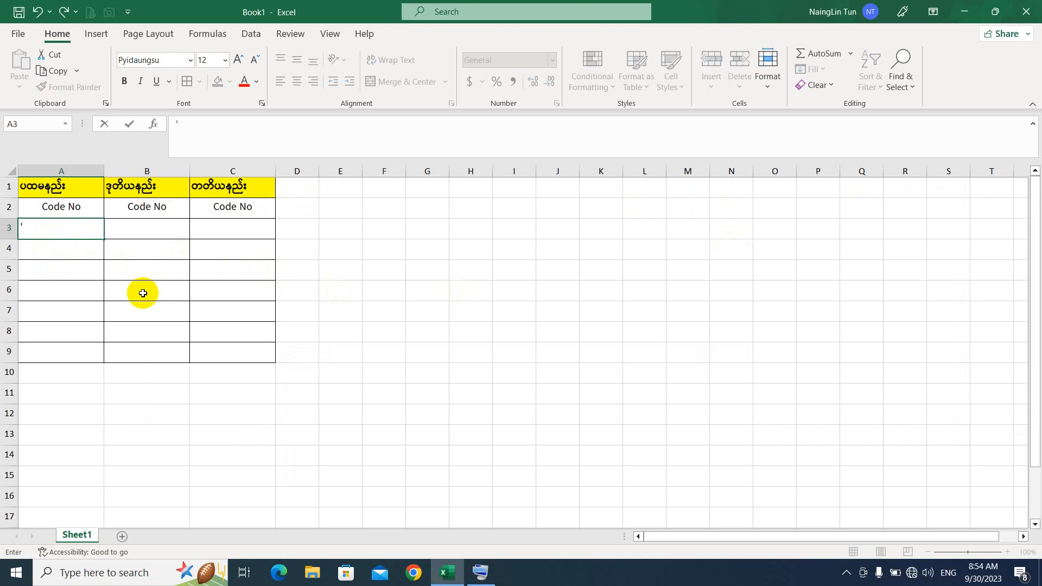
type("001")
key("Return")
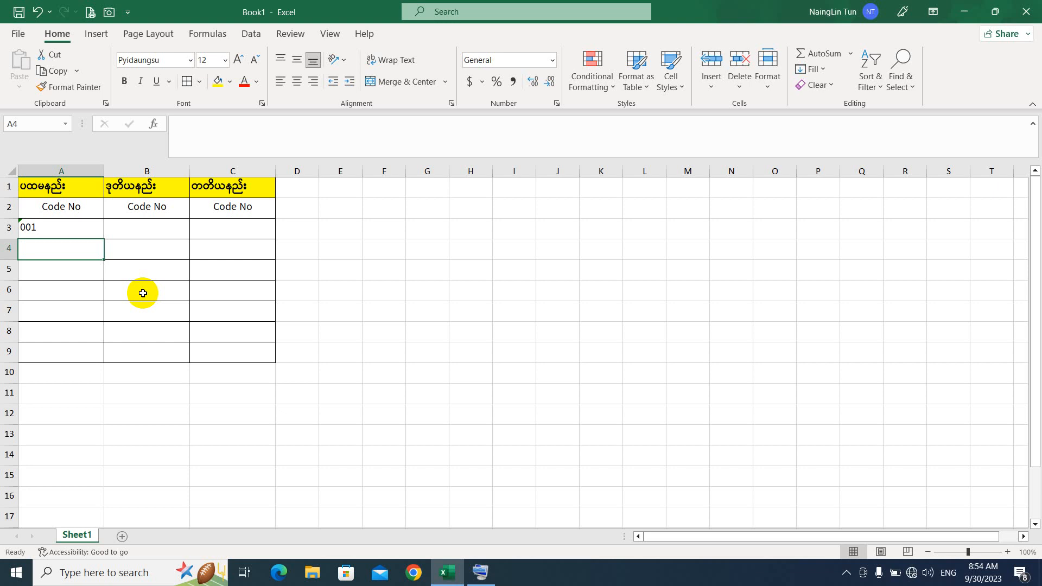
type("1")
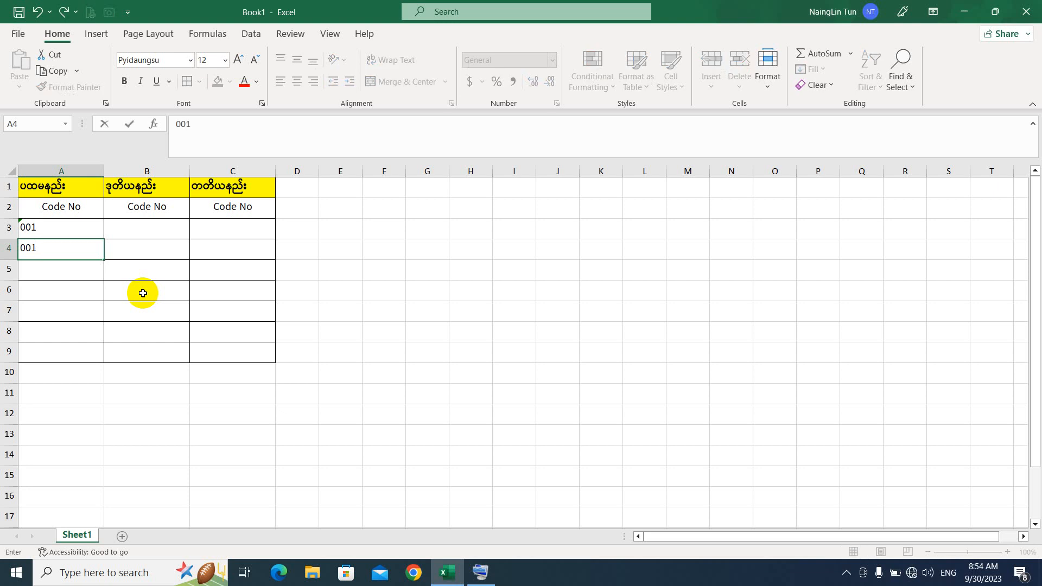
key("Return")
key("Up")
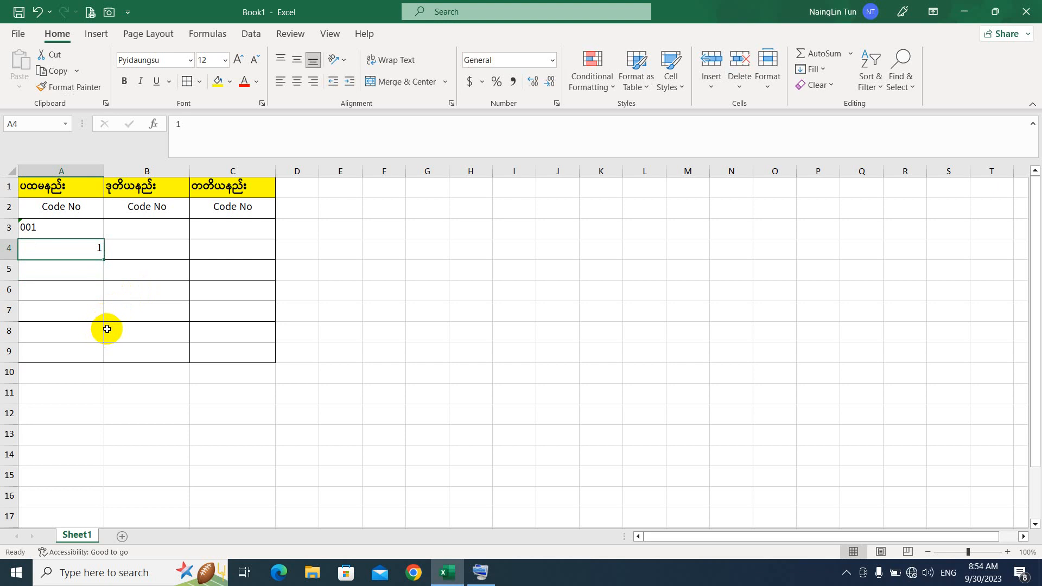
type("'")
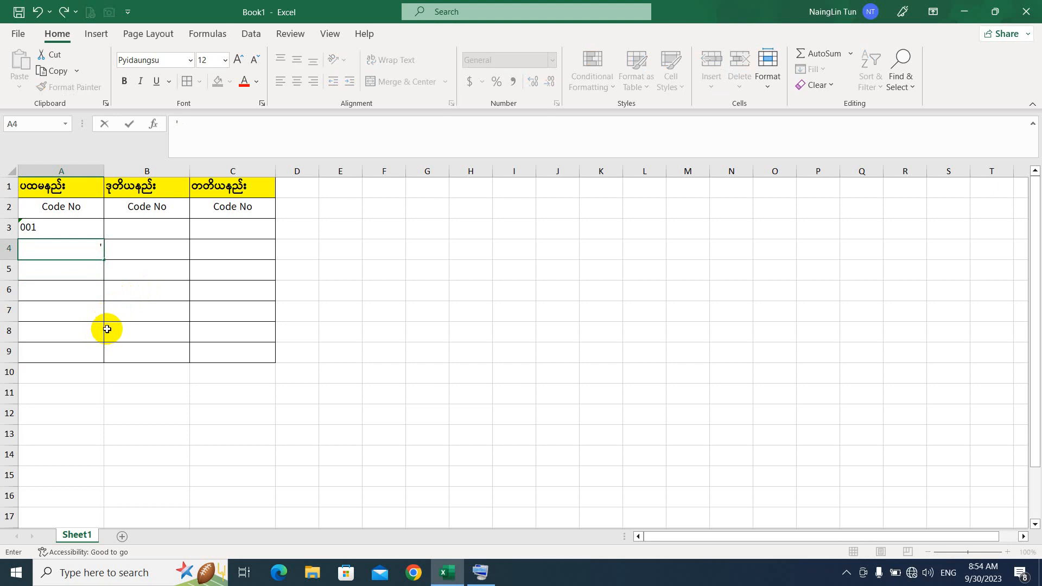
type("002")
key("Return")
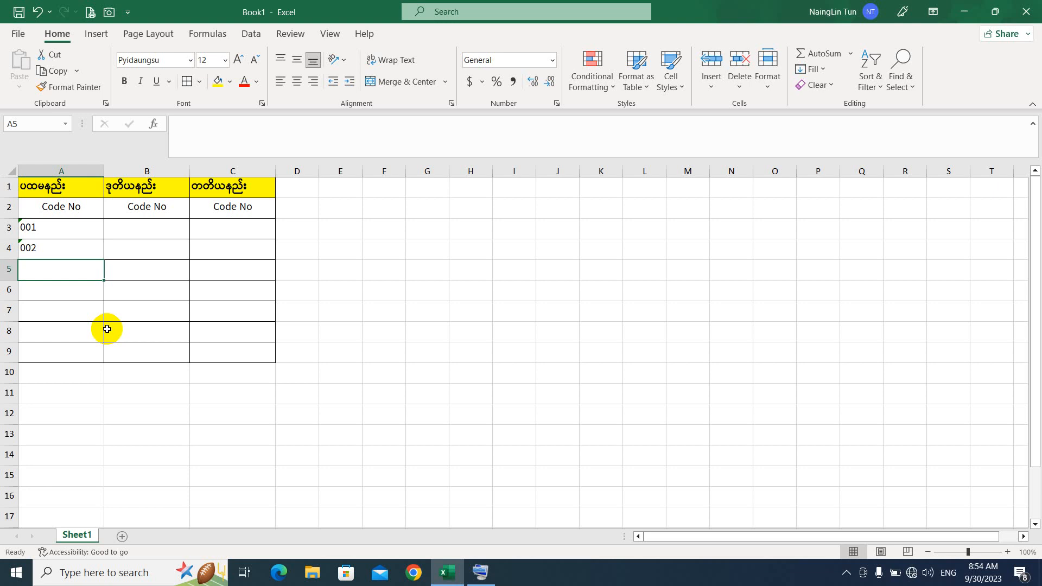
type("'")
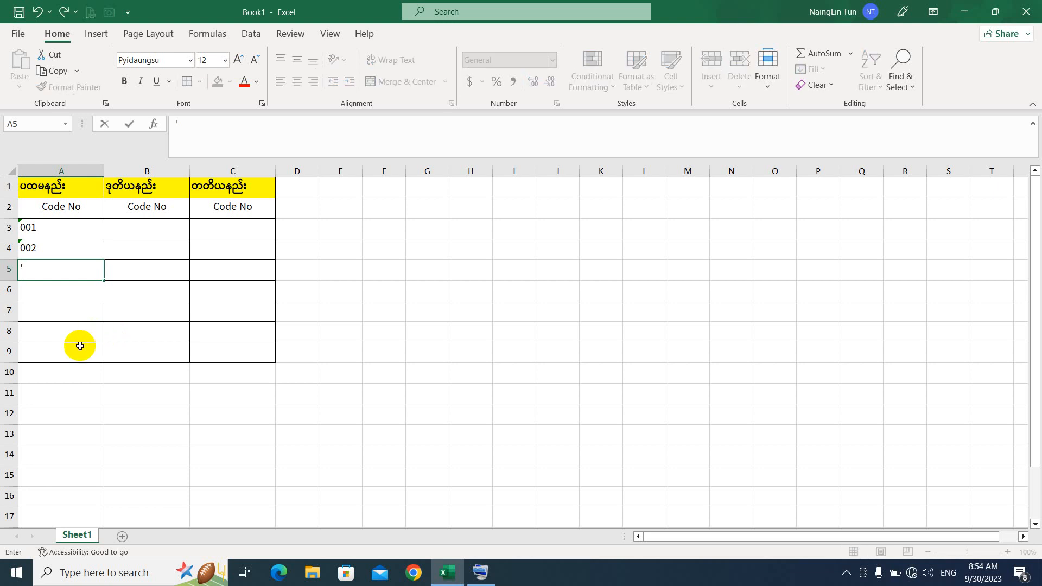
type("003")
key("Return")
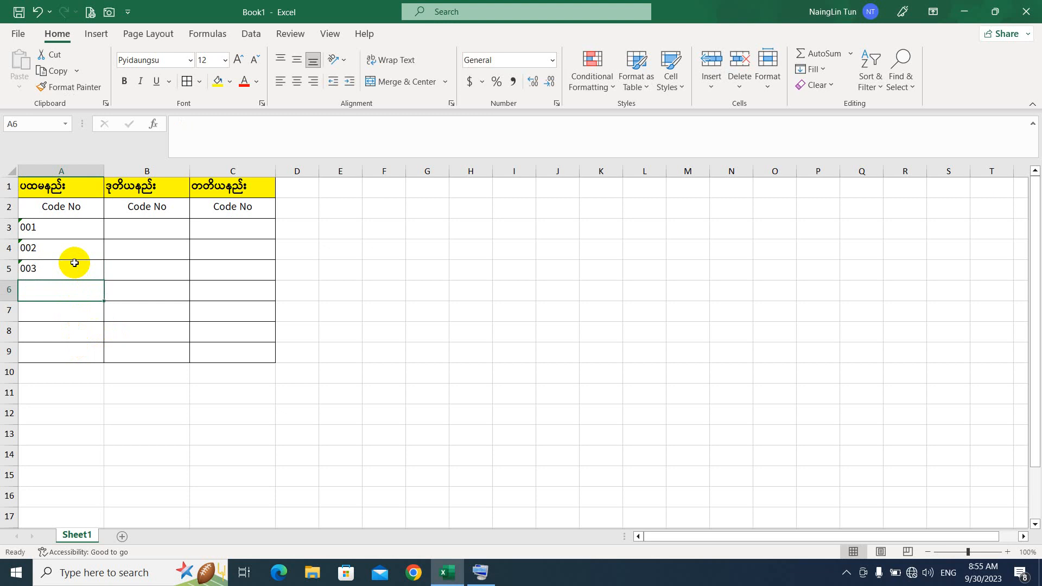
left_click(168, 226)
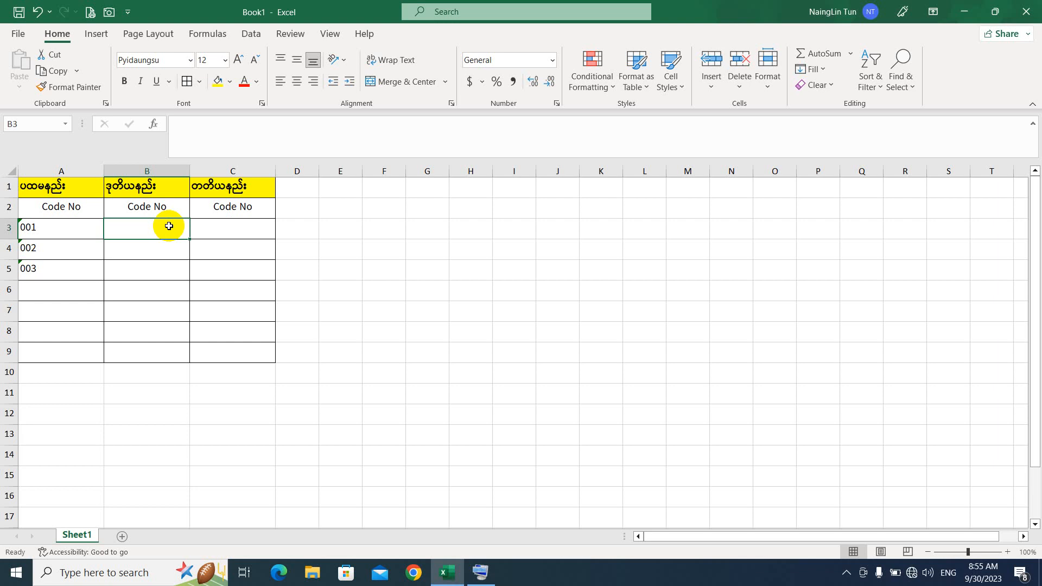
Step: Apply the Text number format to cells B3:B9 from the Number Format list
left_click_drag(169, 226, 181, 359)
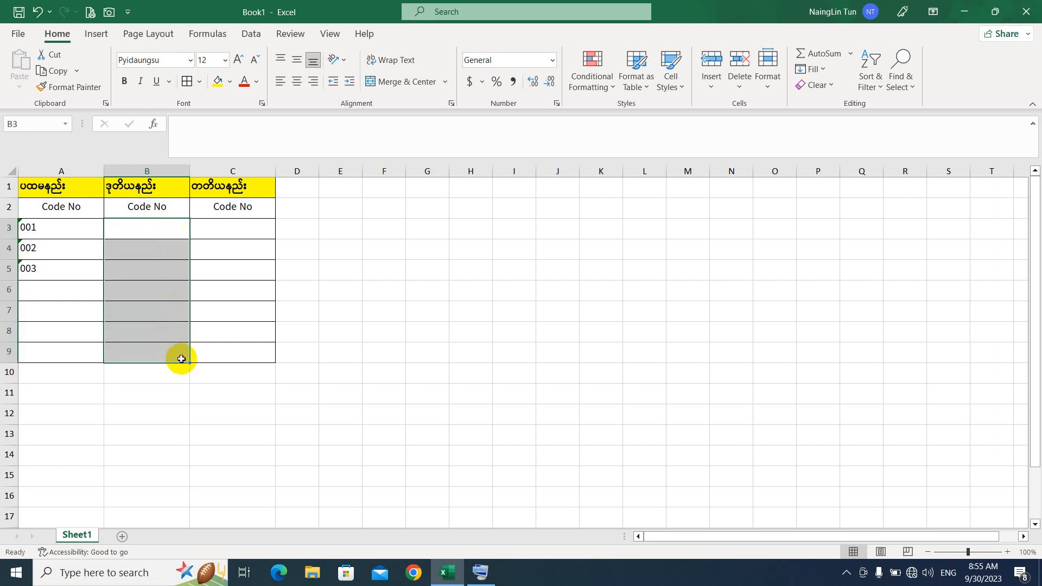
left_click(151, 230)
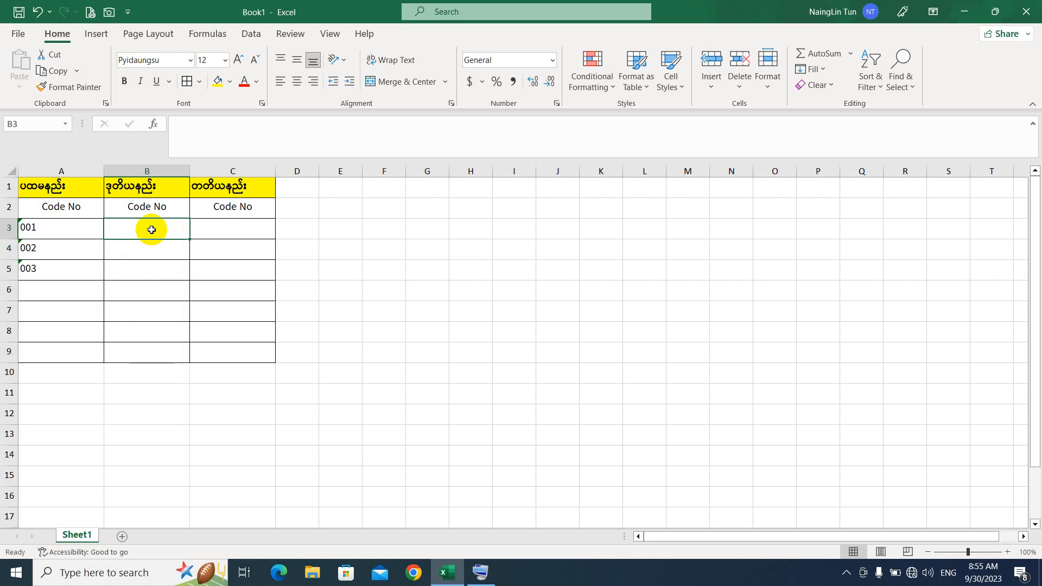
left_click_drag(150, 228, 168, 354)
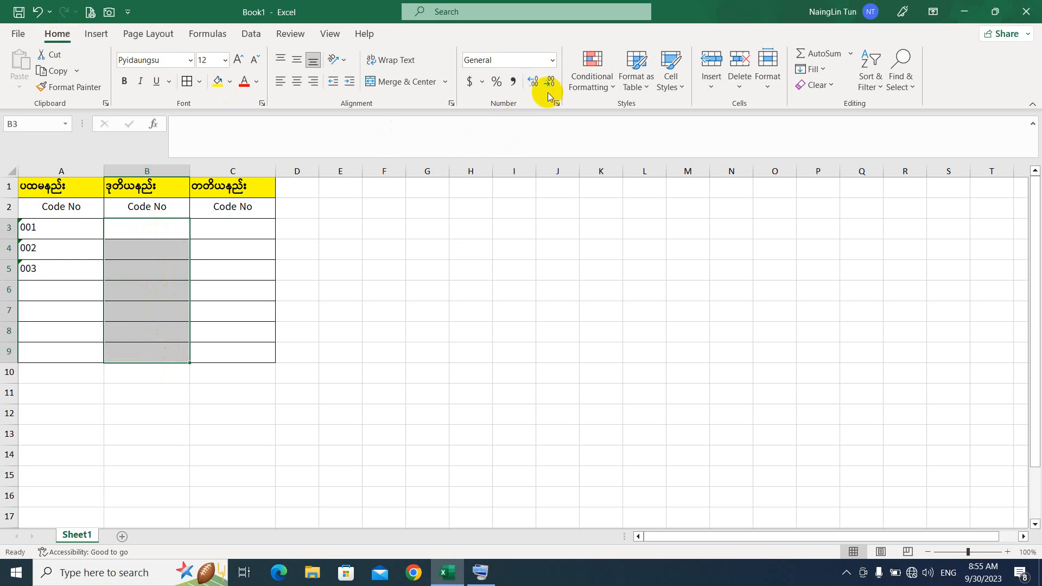
left_click(553, 60)
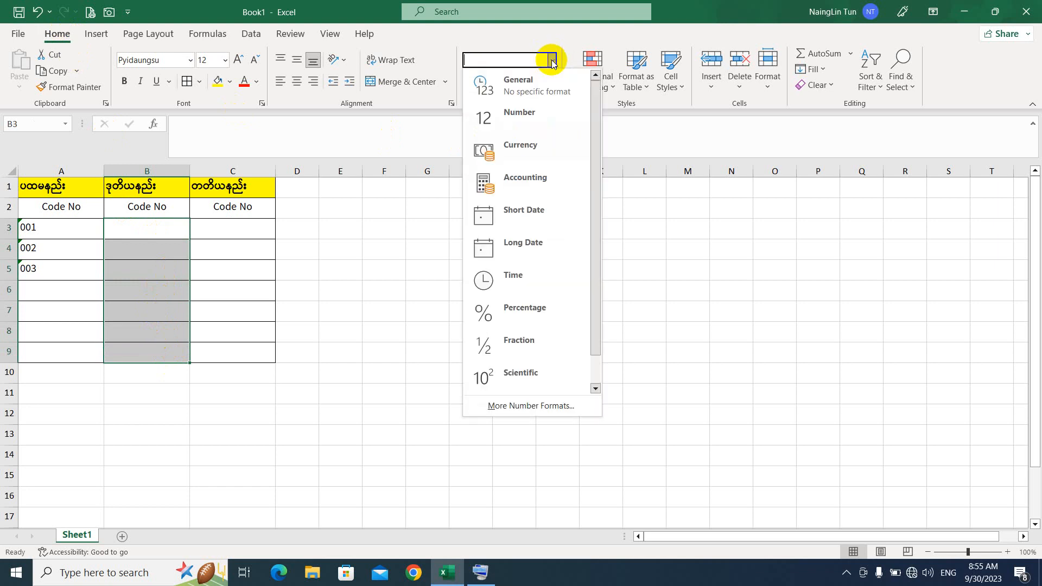
left_click(553, 61)
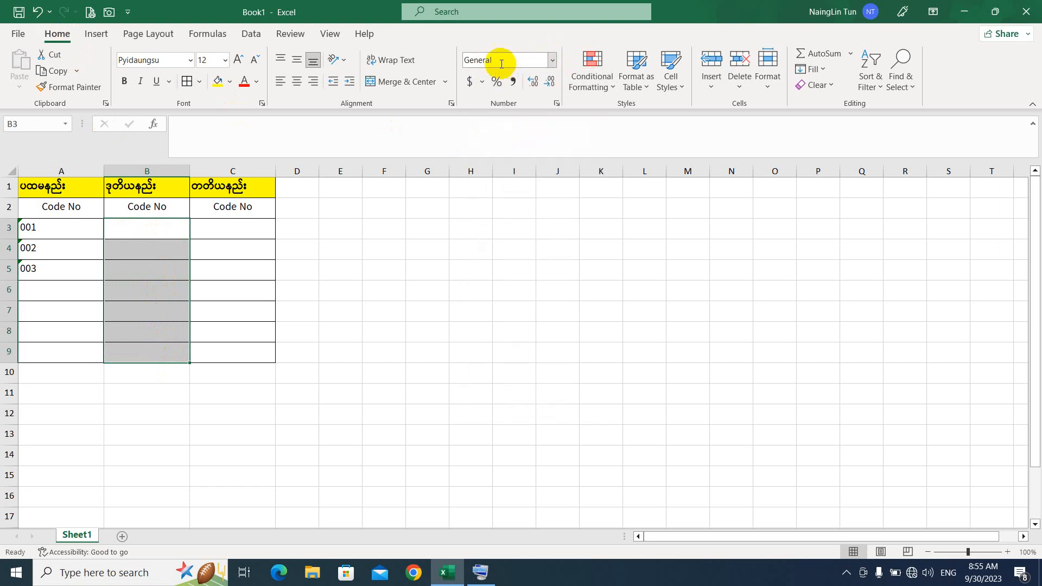
left_click(552, 62)
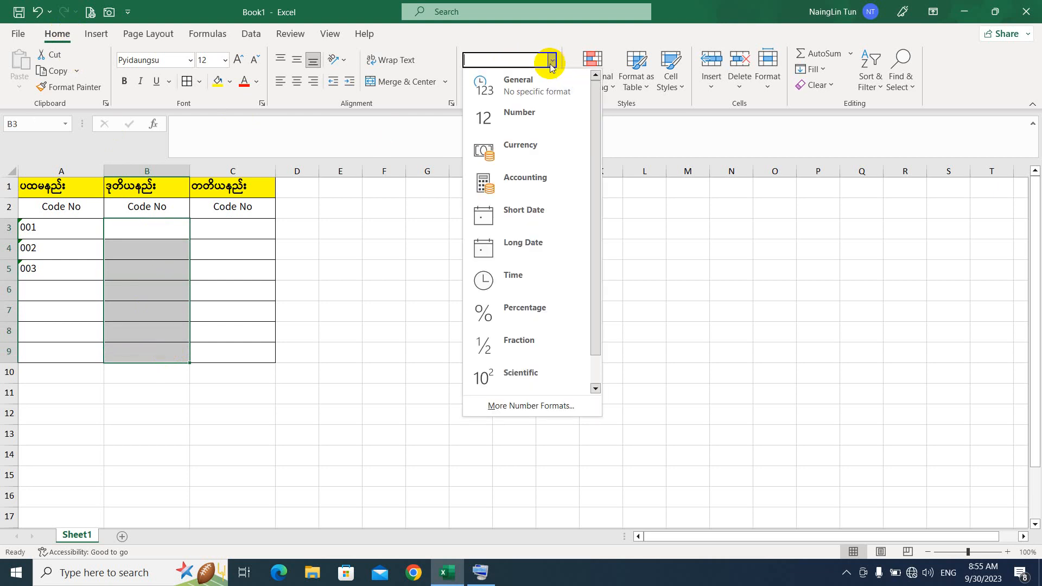
scroll(548, 344, "down", 1)
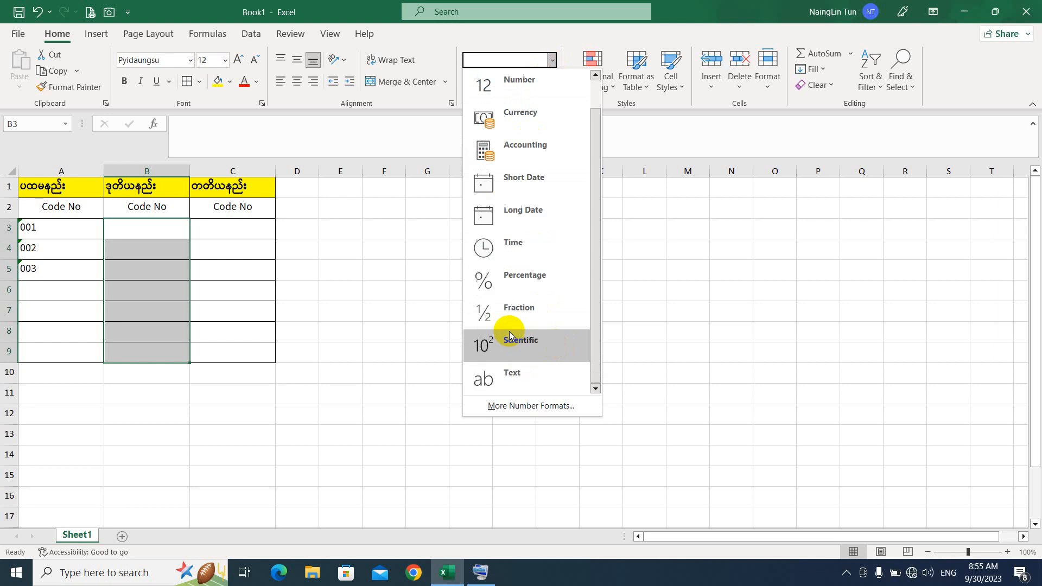
left_click(533, 377)
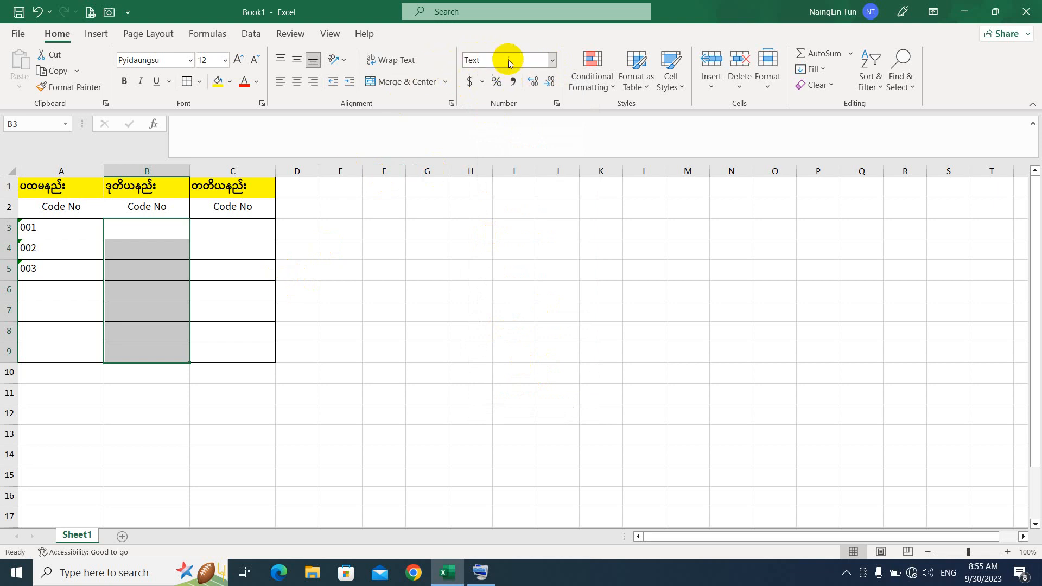
Step: Enter a phone number in B3, then 0001 in B4 and 0004 in B5
left_click(144, 228)
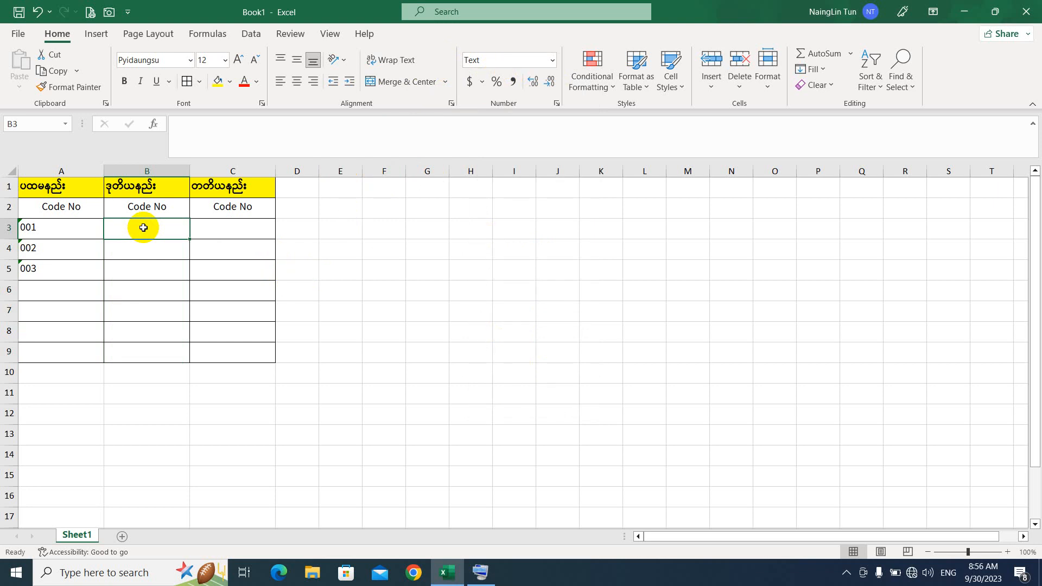
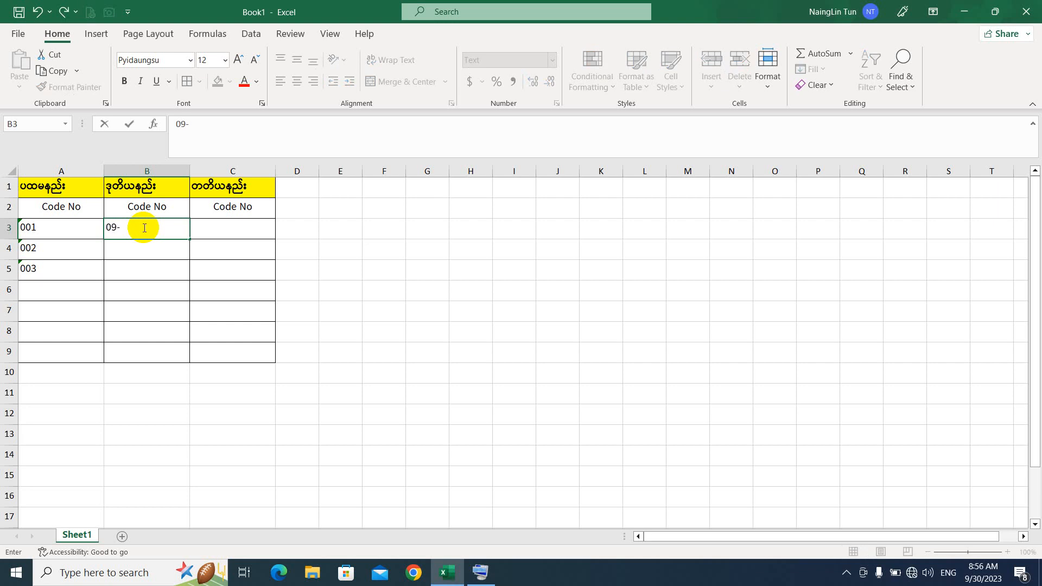
key("Return")
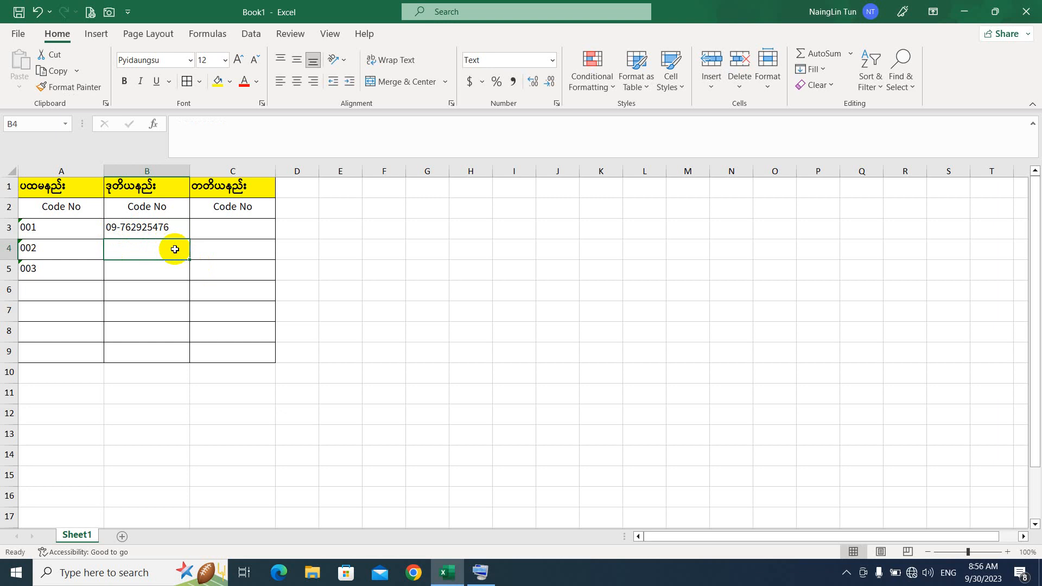
type("0001")
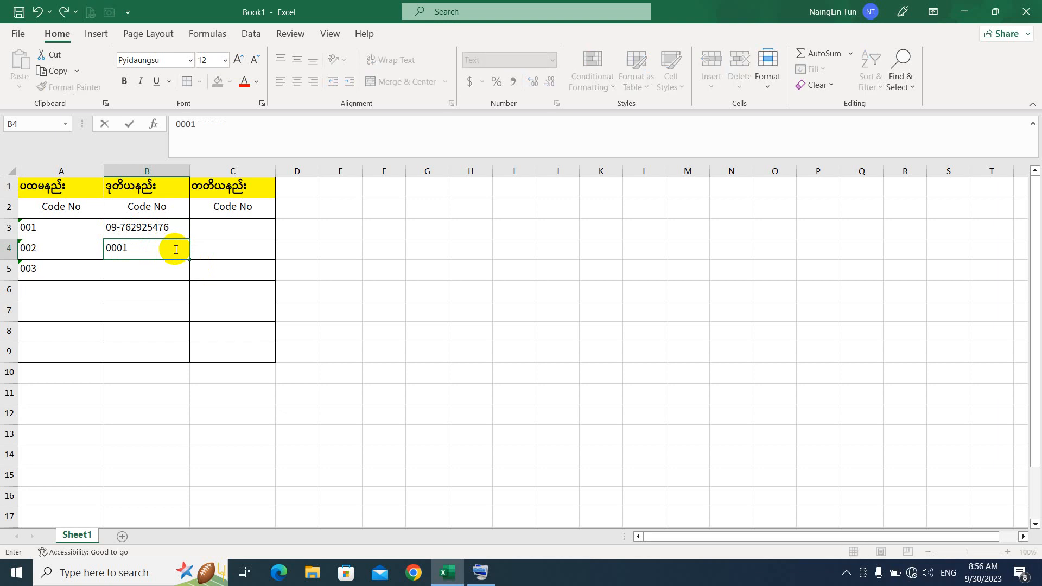
key("Return")
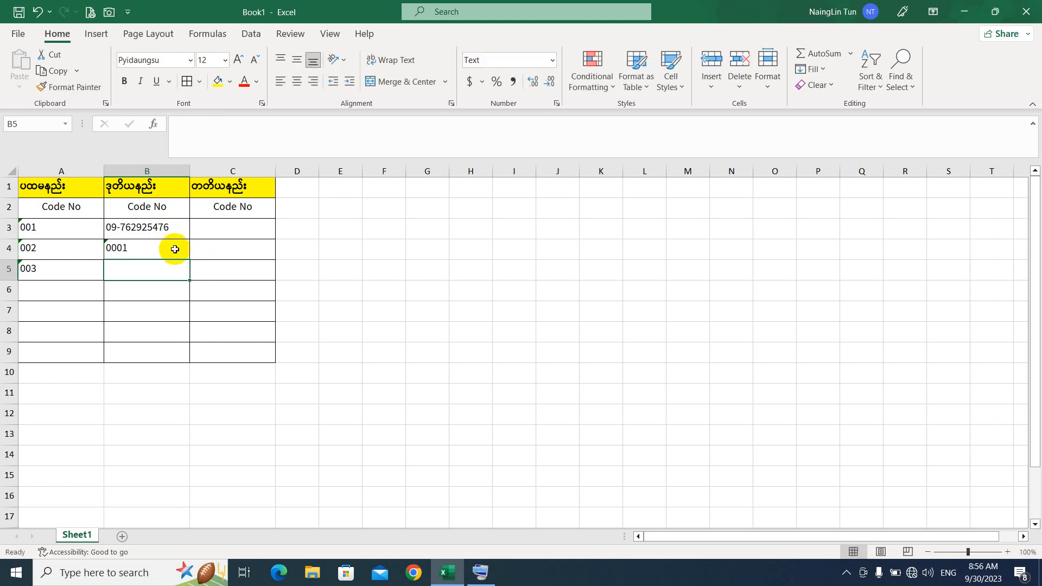
type("000")
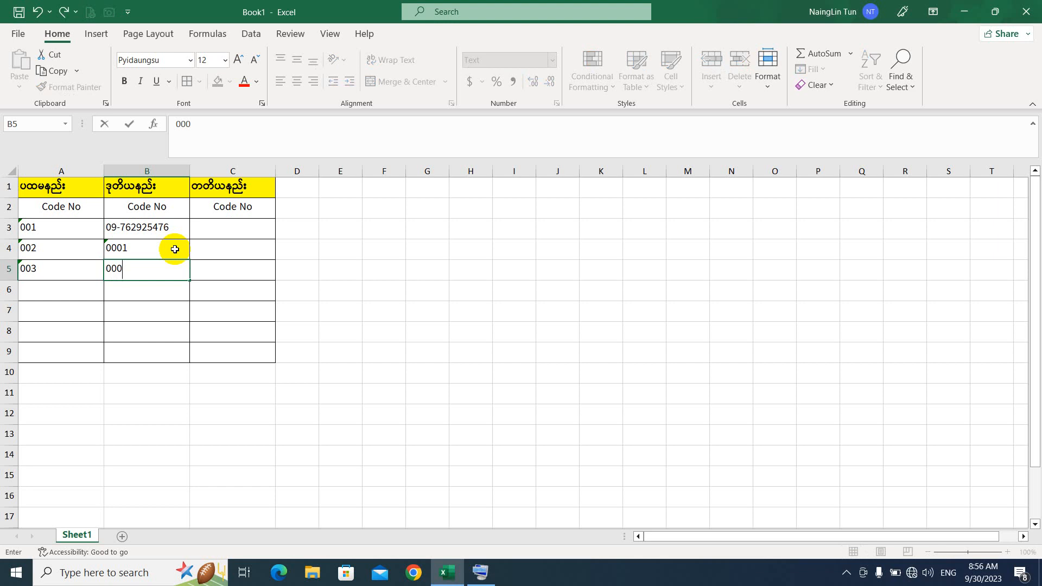
type("4")
key("Return")
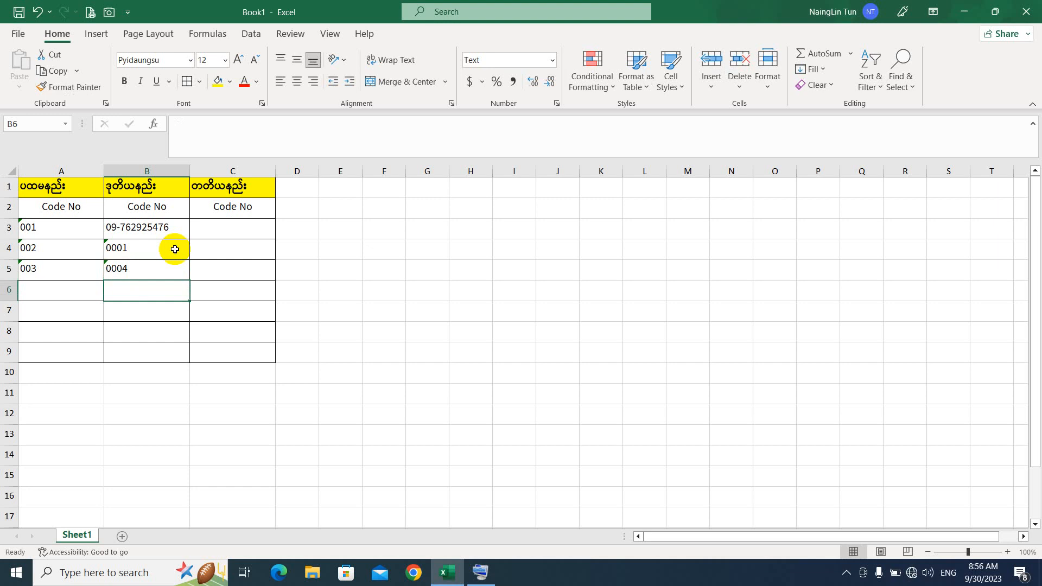
left_click(245, 229)
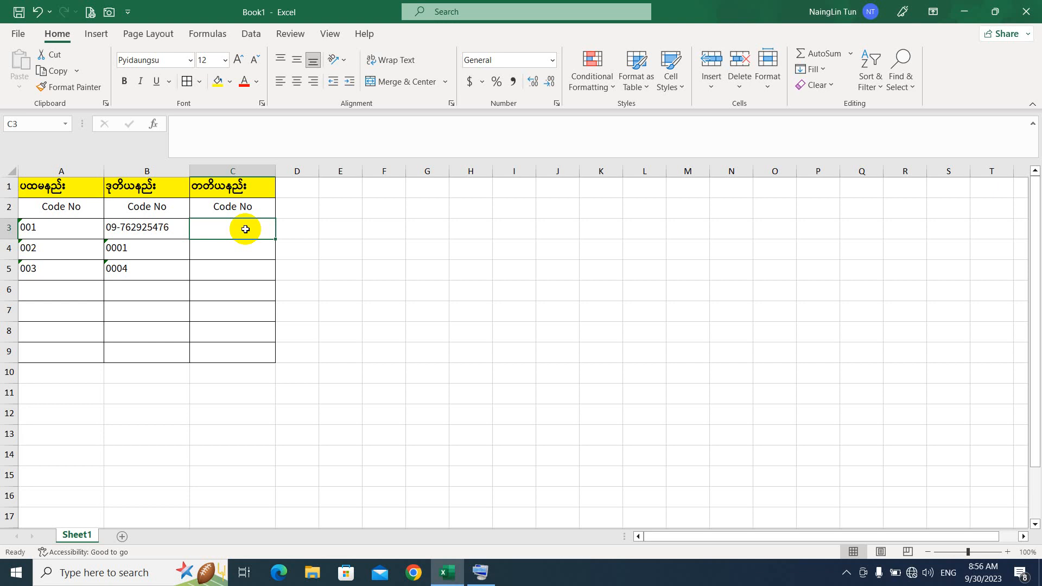
Step: Give C3:C9 the Custom number format 00000 in the Format Cells dialog
left_click_drag(245, 229, 256, 351)
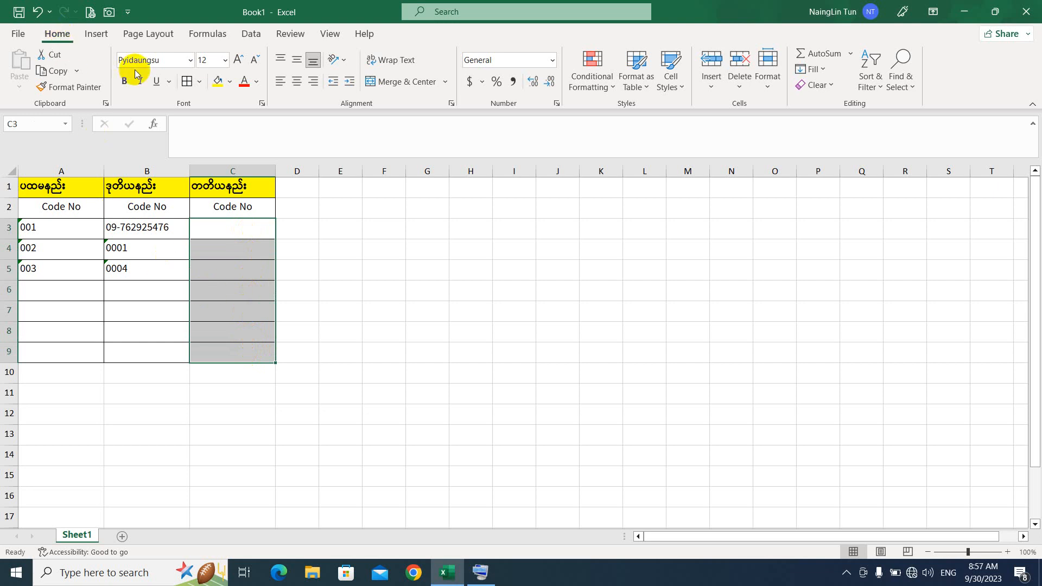
left_click(558, 104)
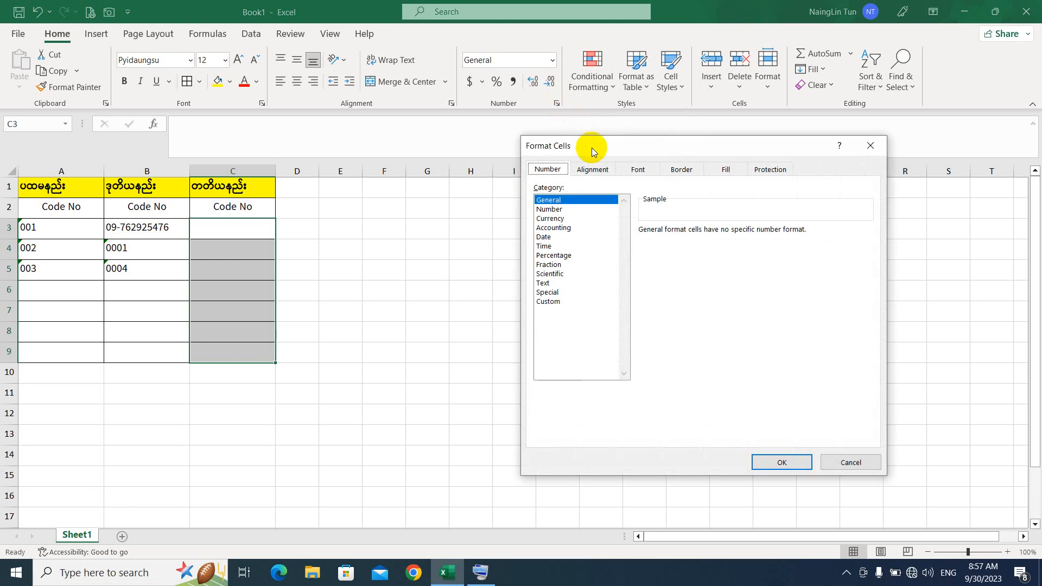
left_click_drag(592, 148, 618, 128)
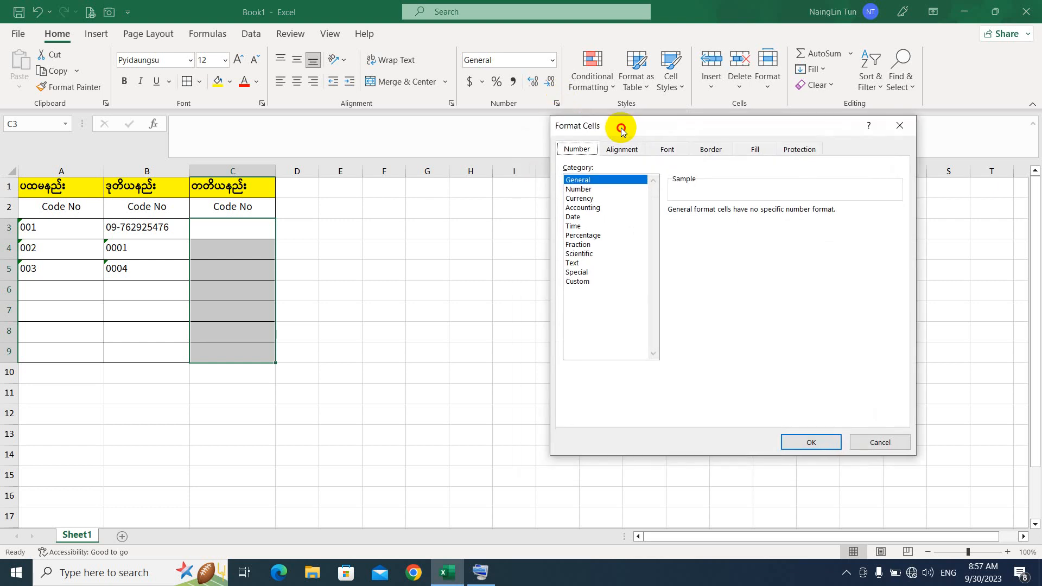
left_click(585, 283)
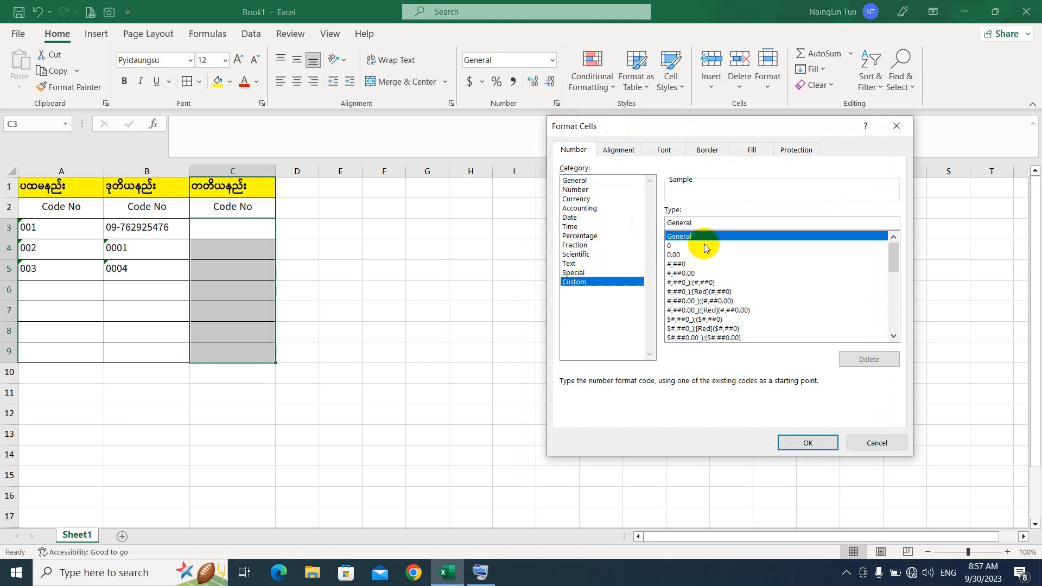
left_click(696, 224)
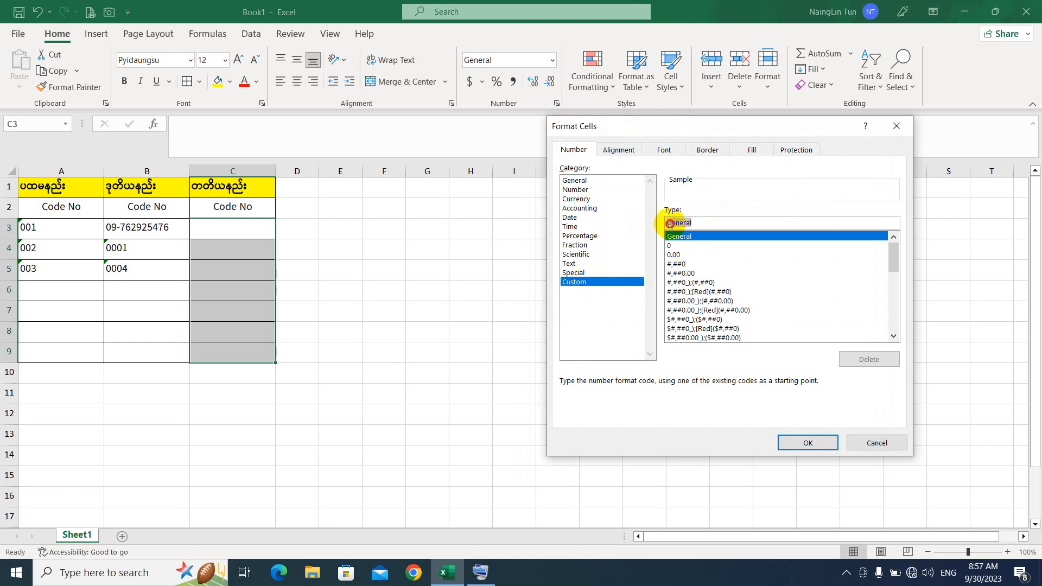
double_click(657, 223)
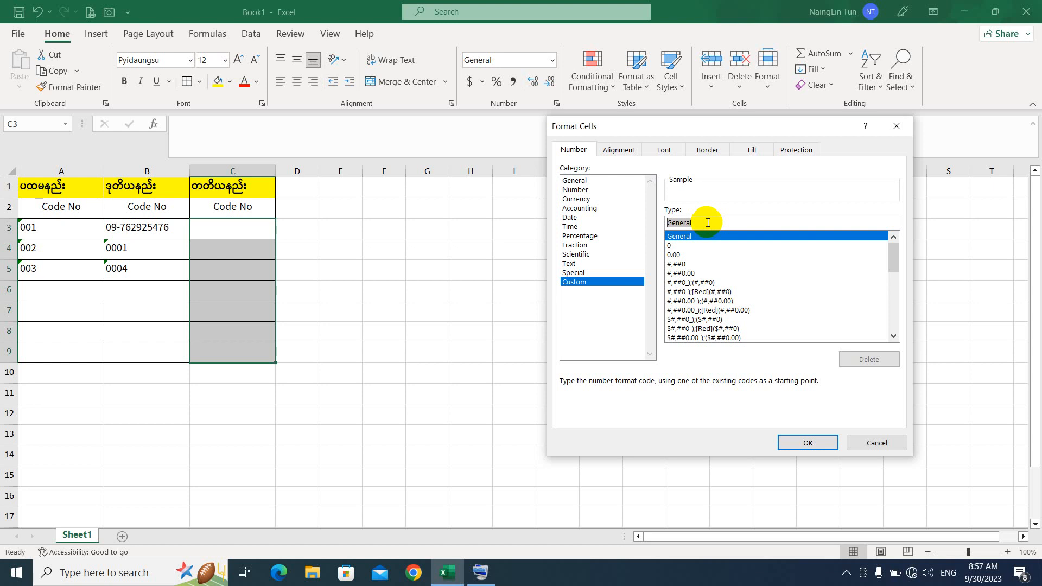
type("00")
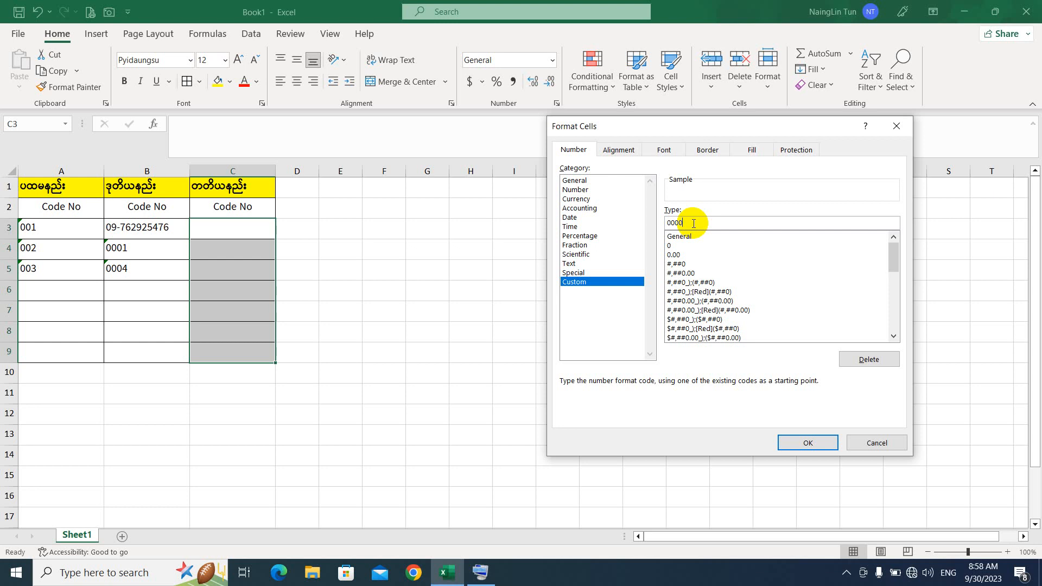
type("0")
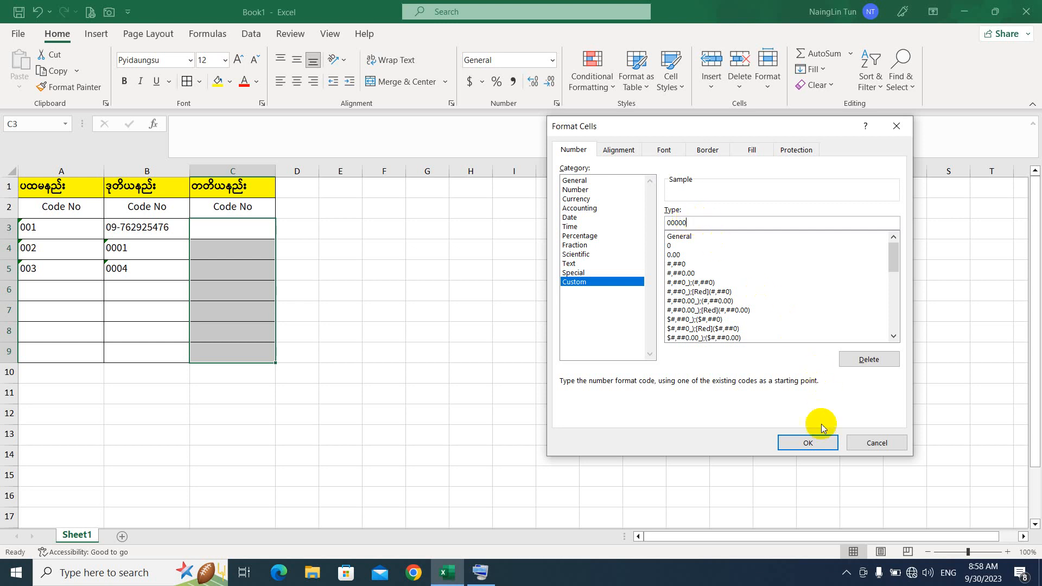
left_click(817, 447)
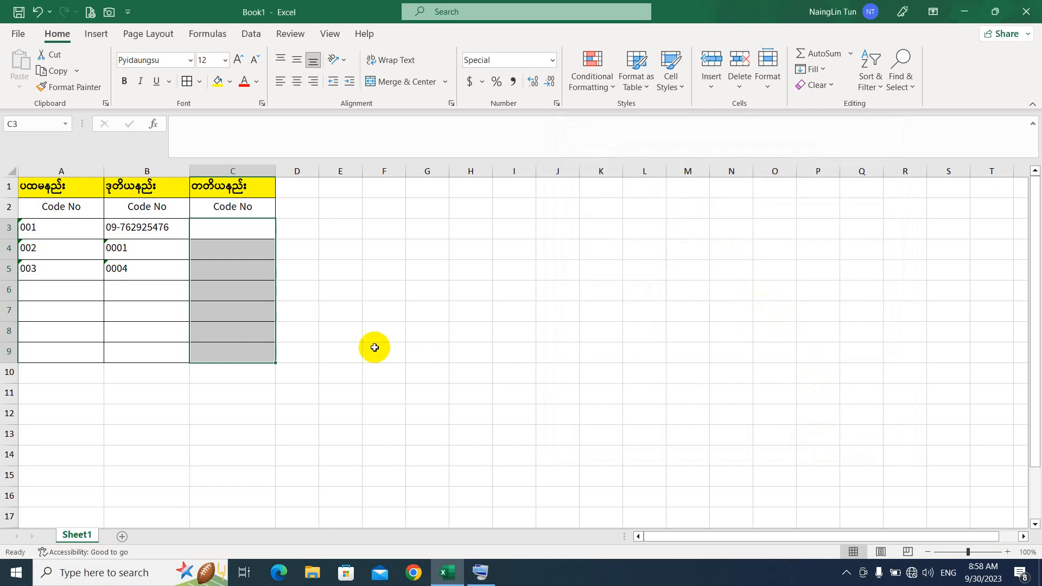
Step: Enter 1, 12 and 1546 in C3:C5, displayed as 00001, 00012 and 01546
left_click(251, 228)
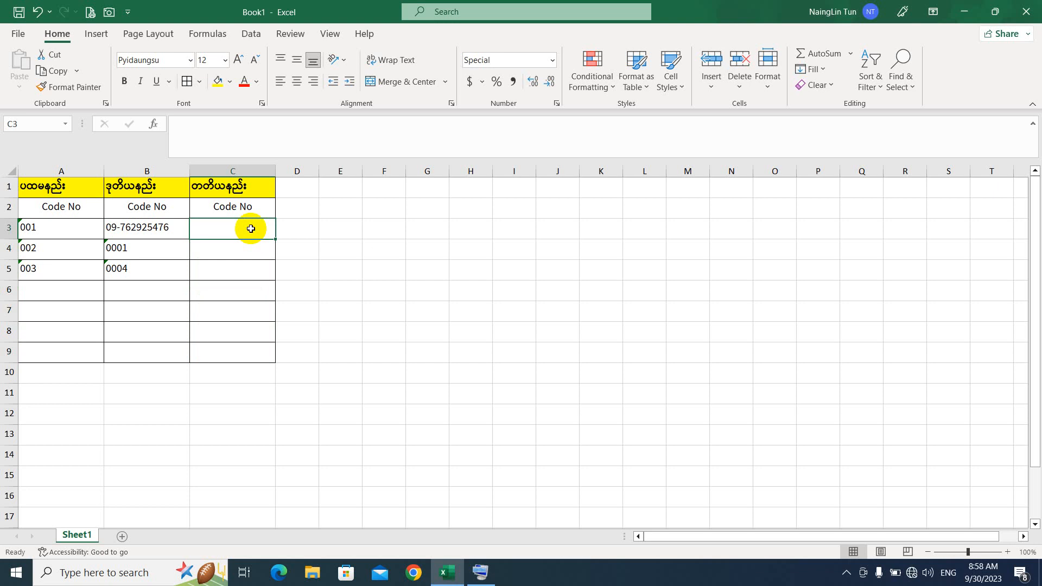
type("1")
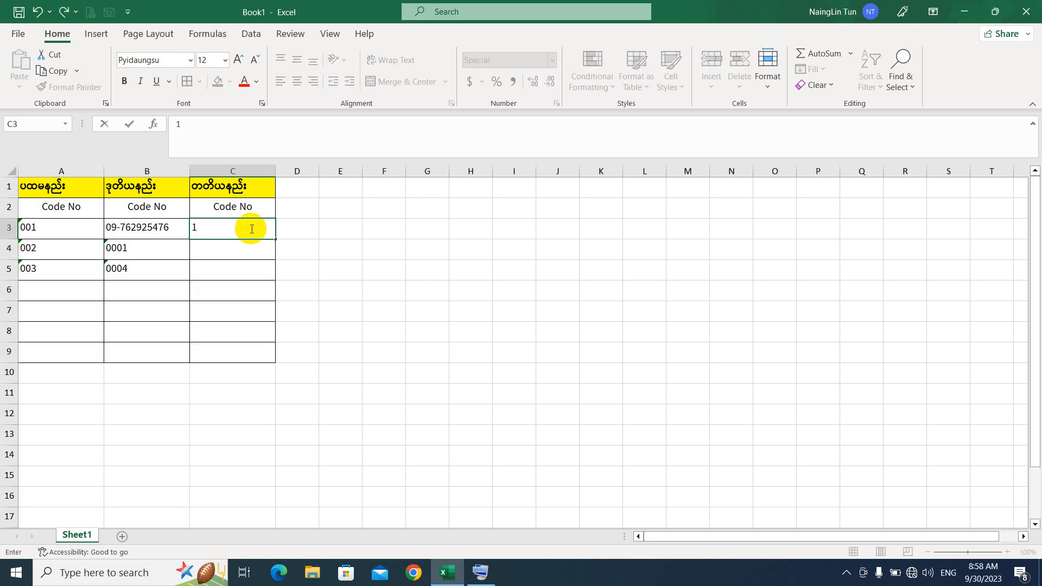
key("Return")
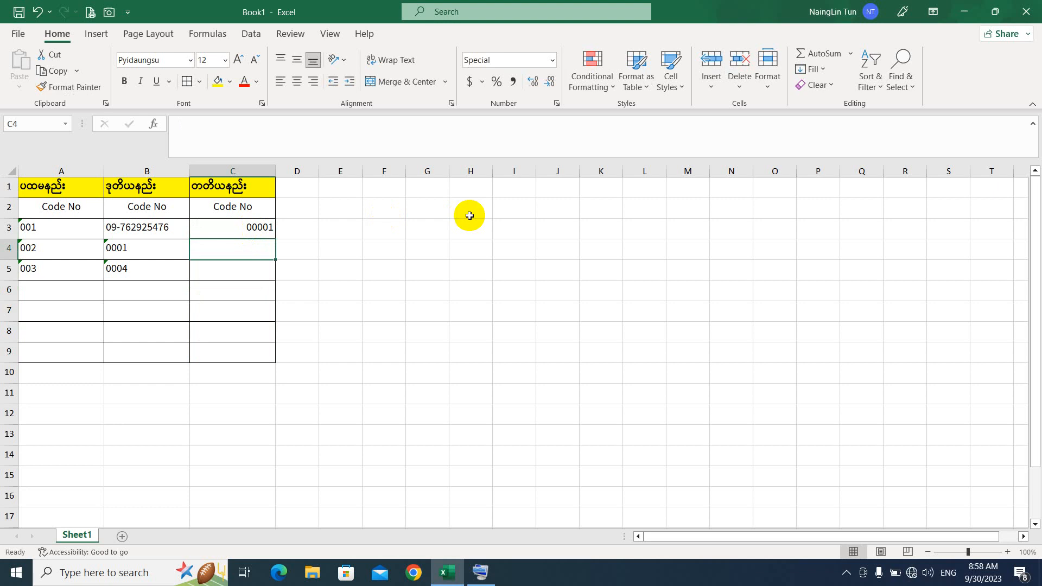
type("12")
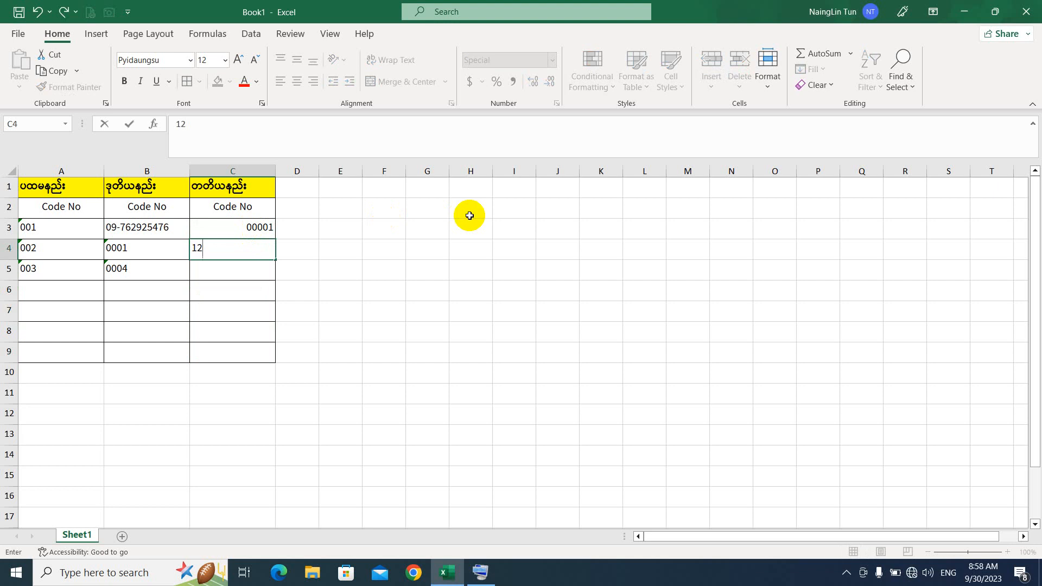
key("Return")
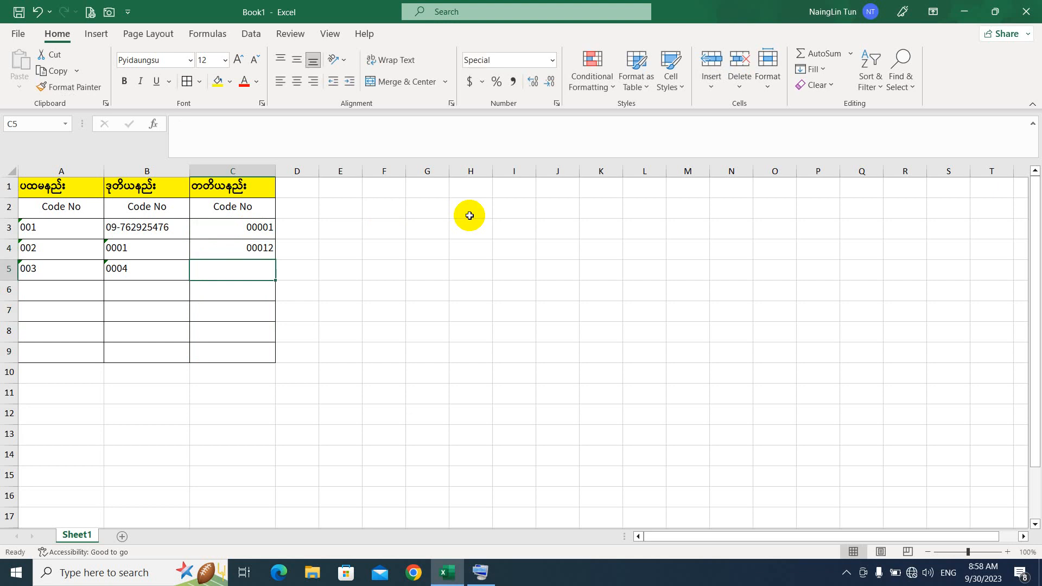
type("154")
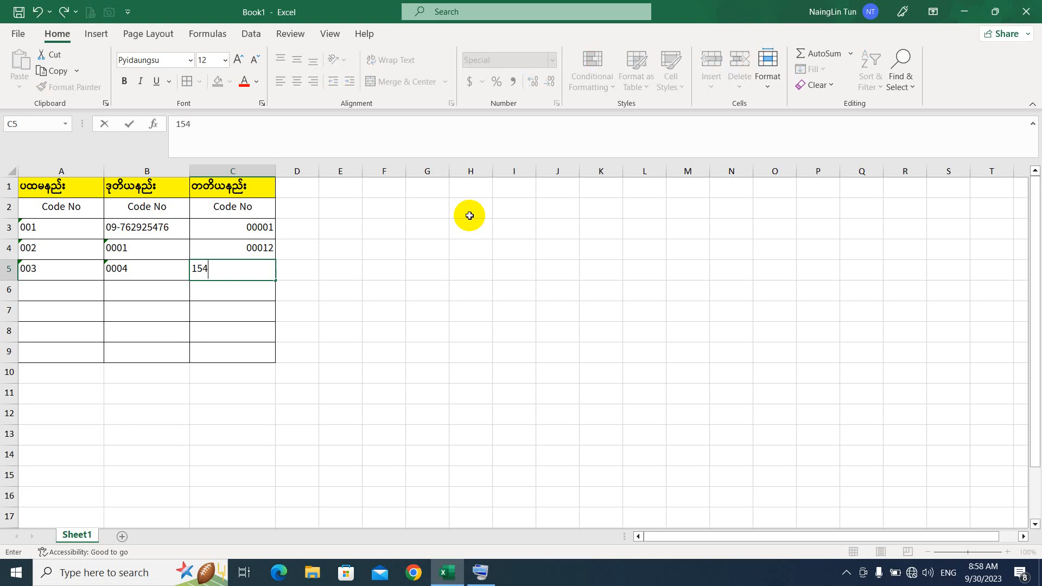
type("6")
key("Return")
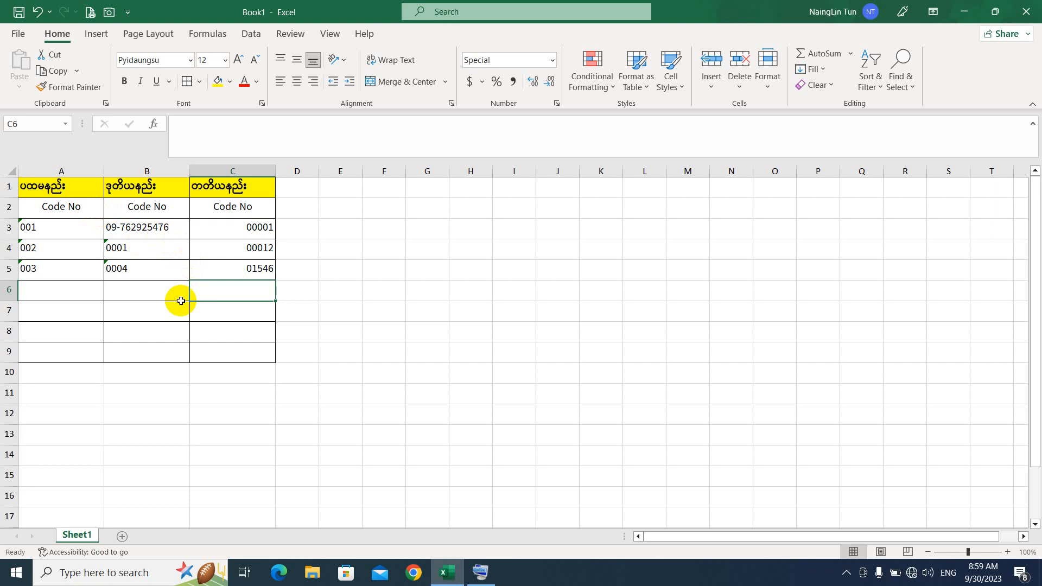
left_click(64, 231)
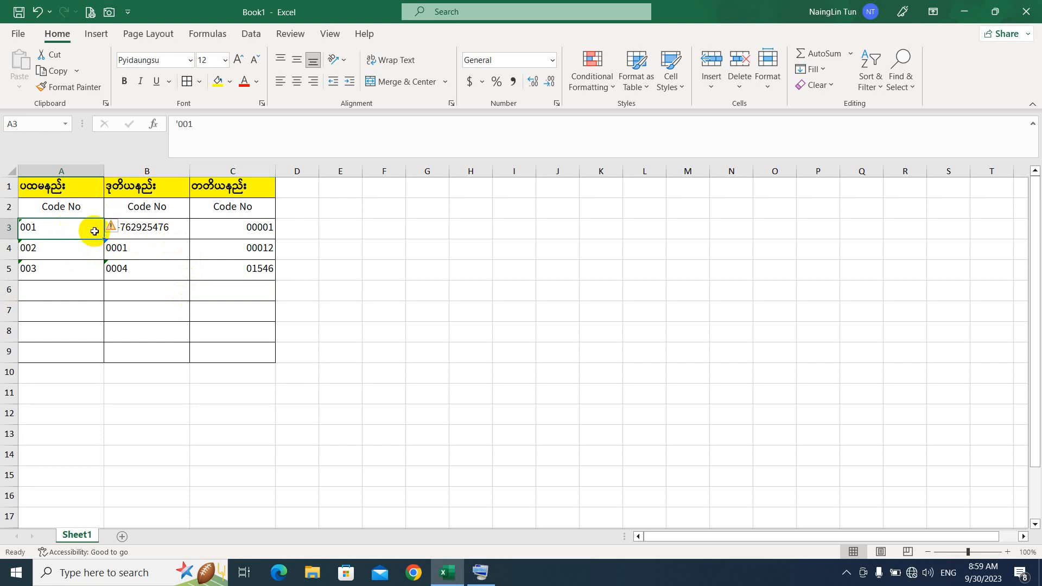
left_click(155, 227)
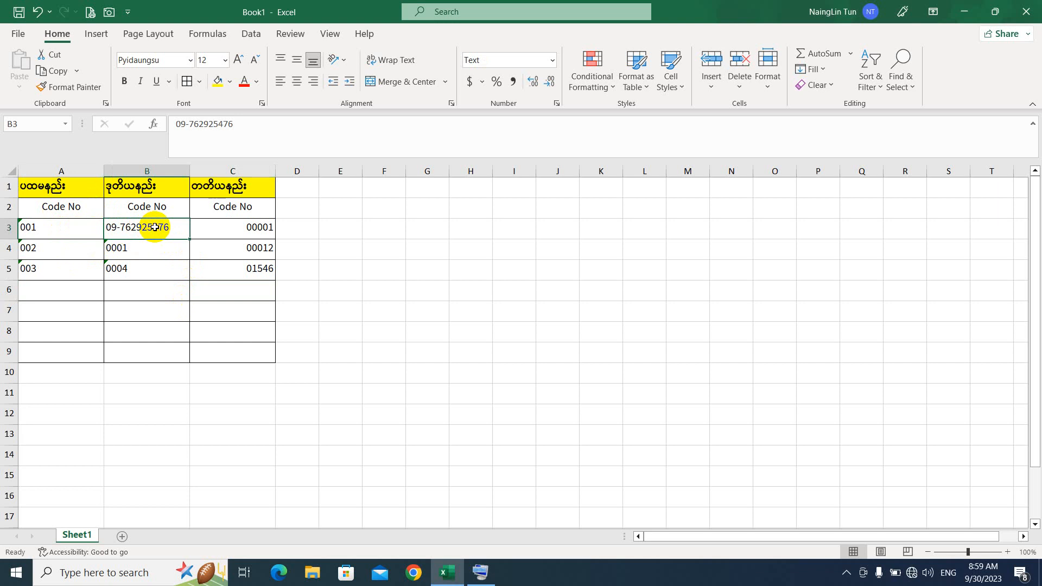
left_click(232, 228)
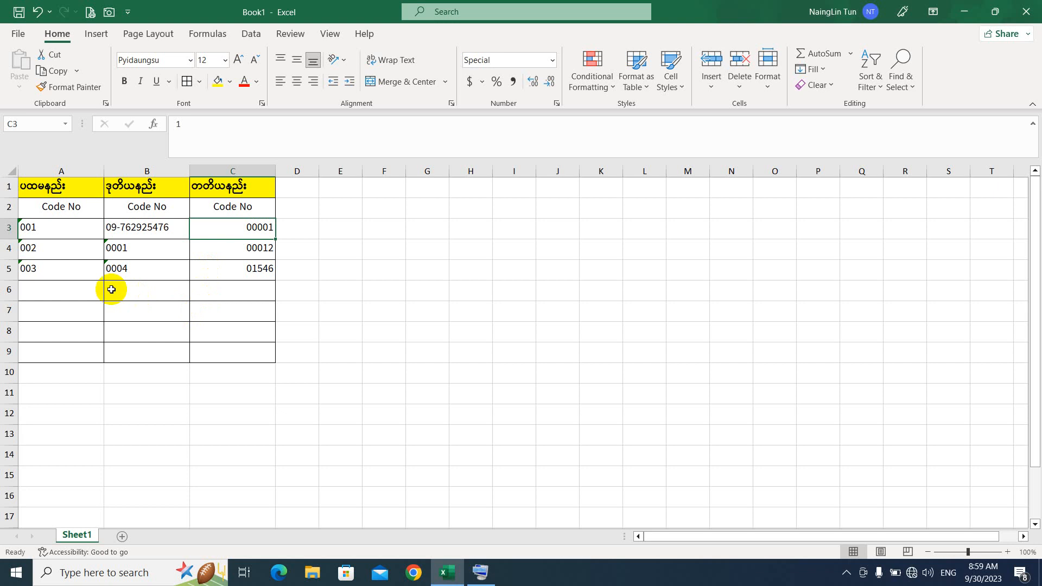
left_click(81, 294)
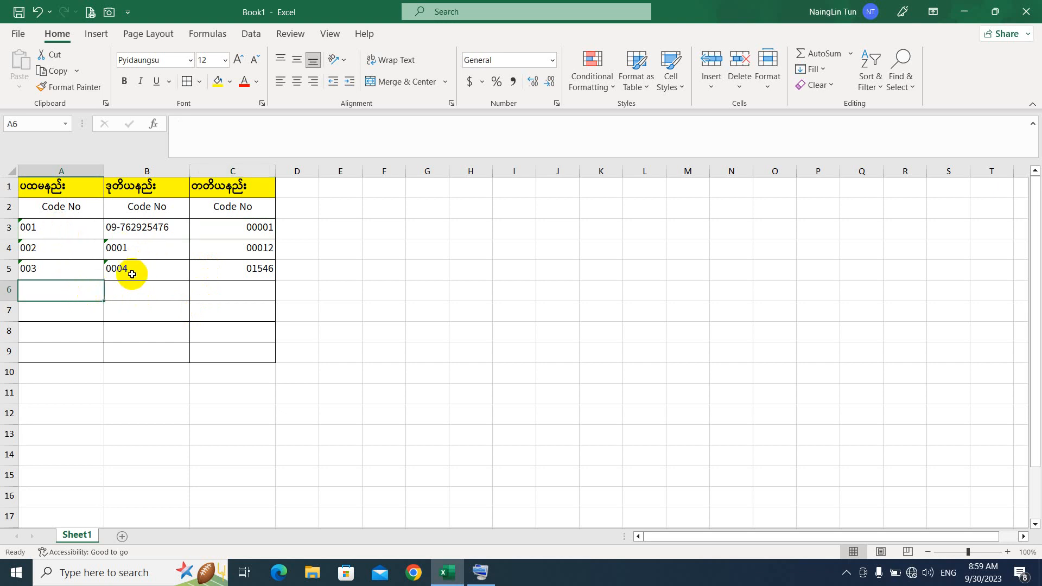
left_click(136, 290)
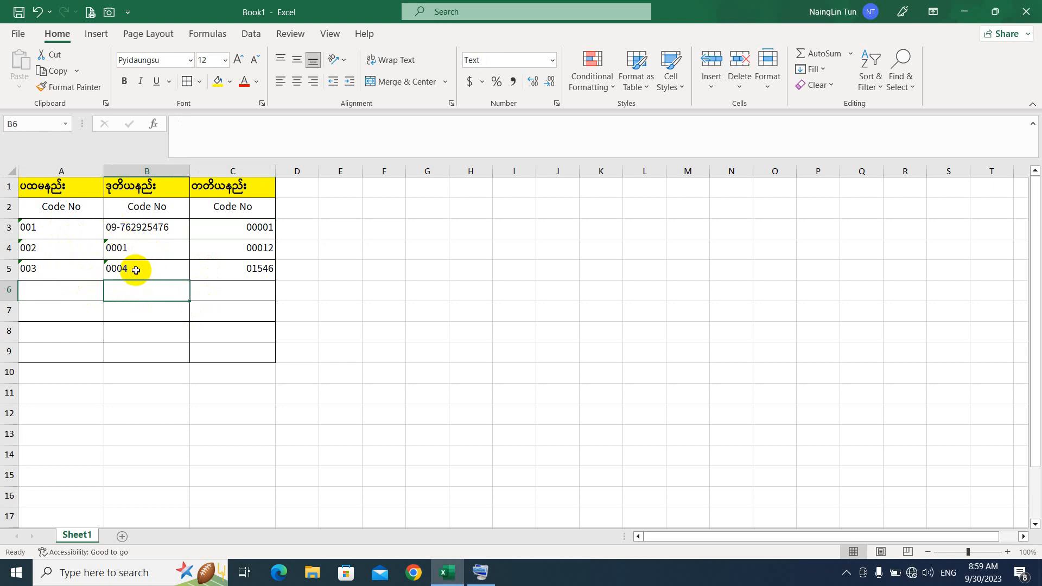
left_click(259, 235)
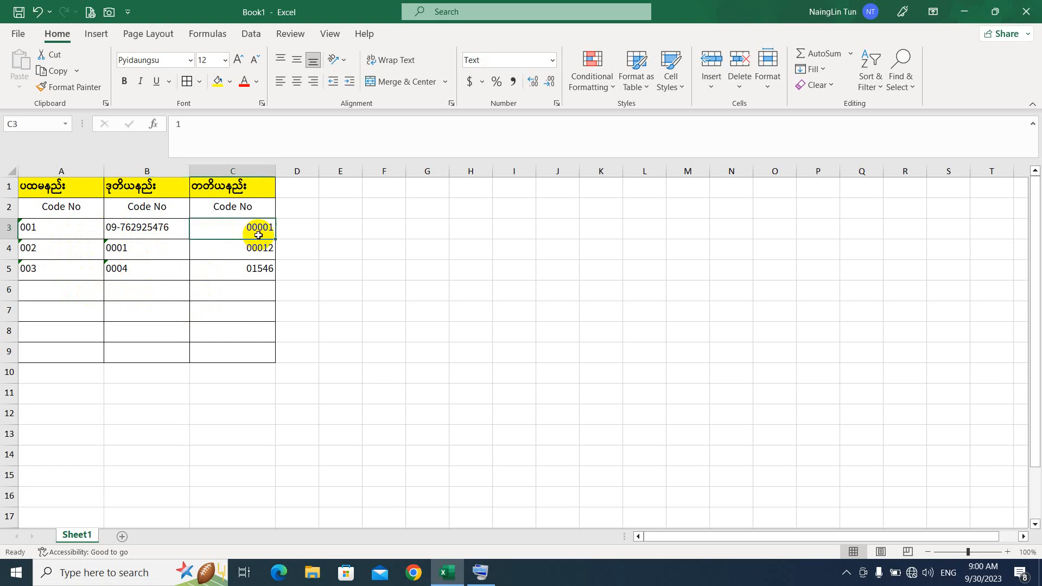
left_click(258, 294)
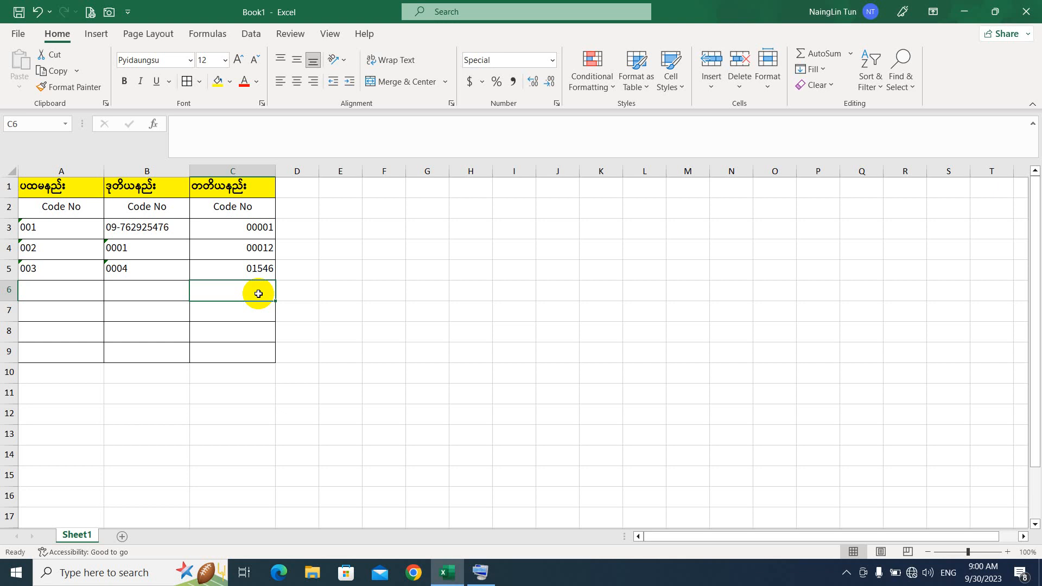
left_click(139, 289)
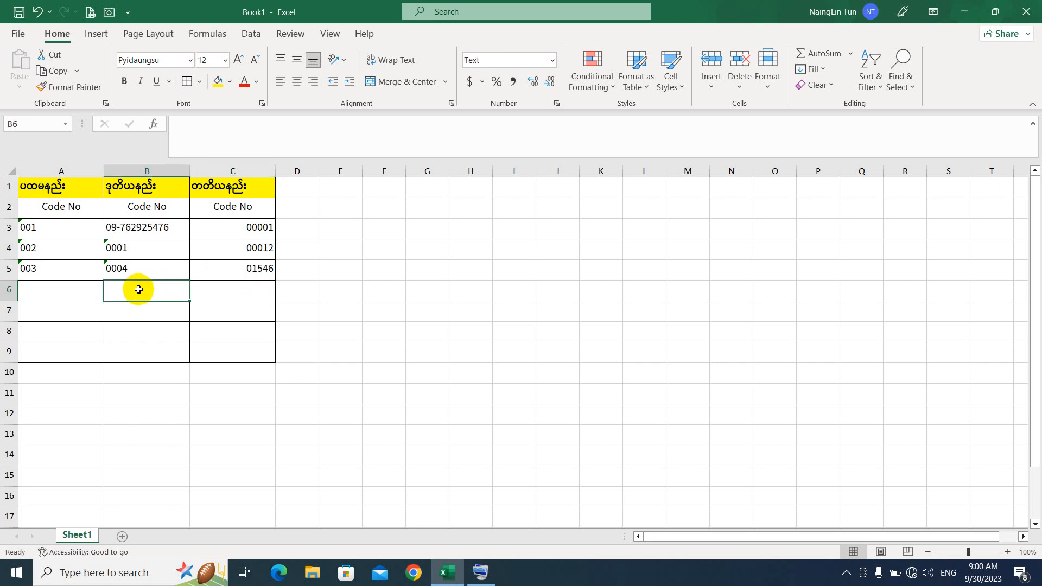
left_click(79, 289)
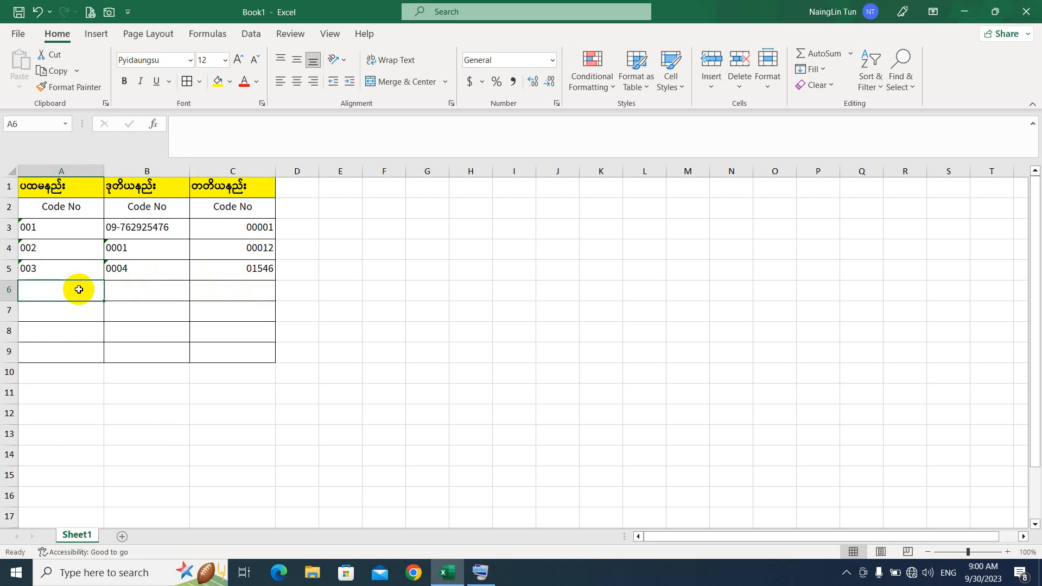
left_click(85, 329)
Step: Enter =SUM(A3:A5) in A8, which totals the text codes as 0
type("=sum")
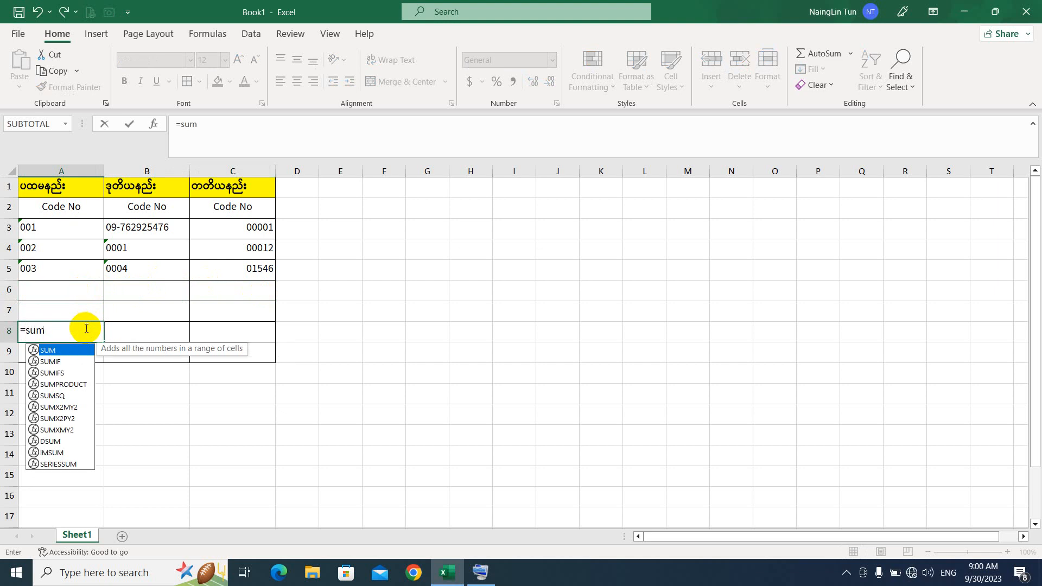
type("(")
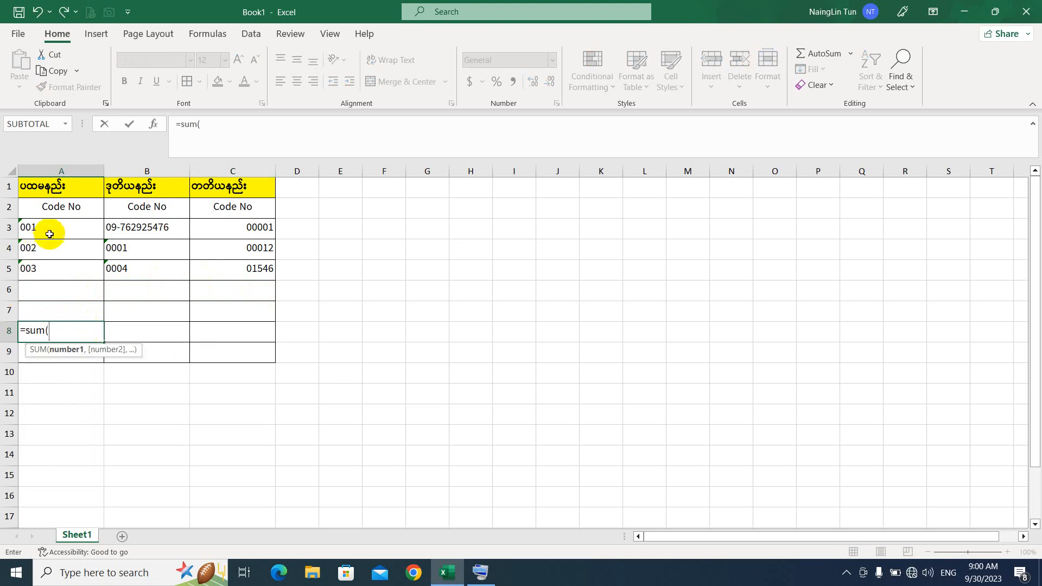
left_click_drag(51, 233, 58, 263)
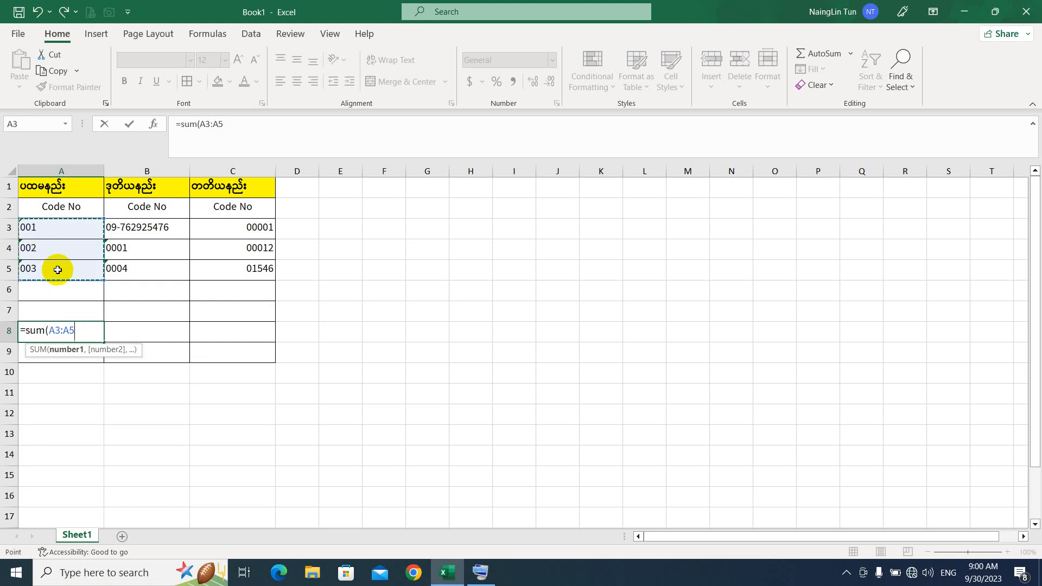
type(")")
key("Return")
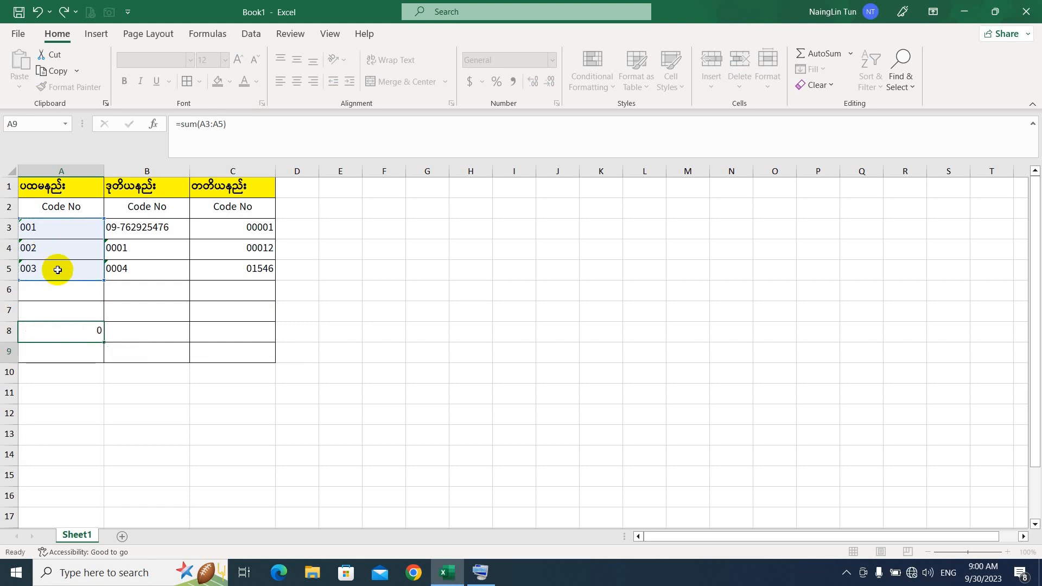
left_click(86, 330)
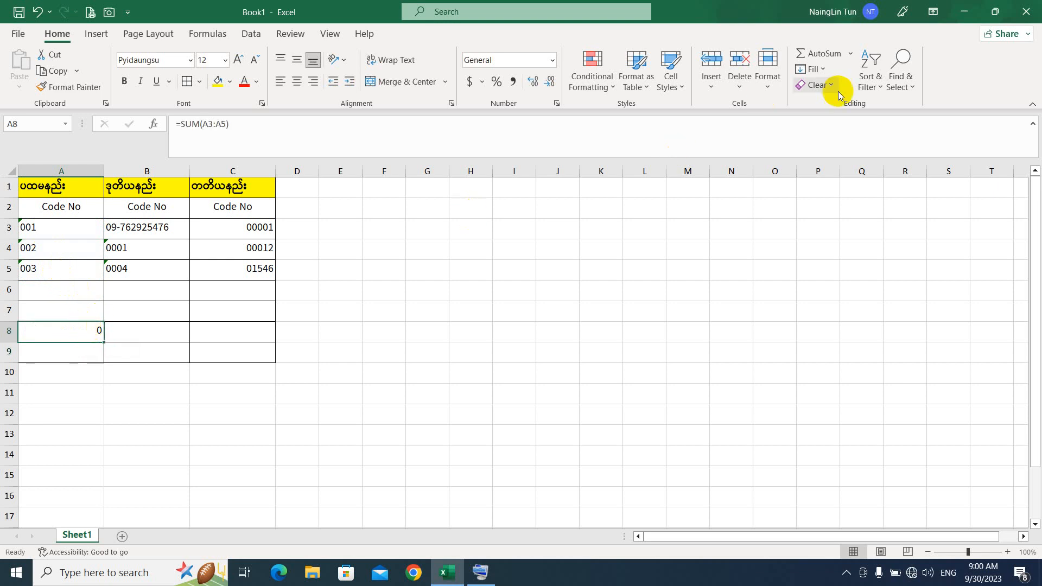
left_click(822, 55)
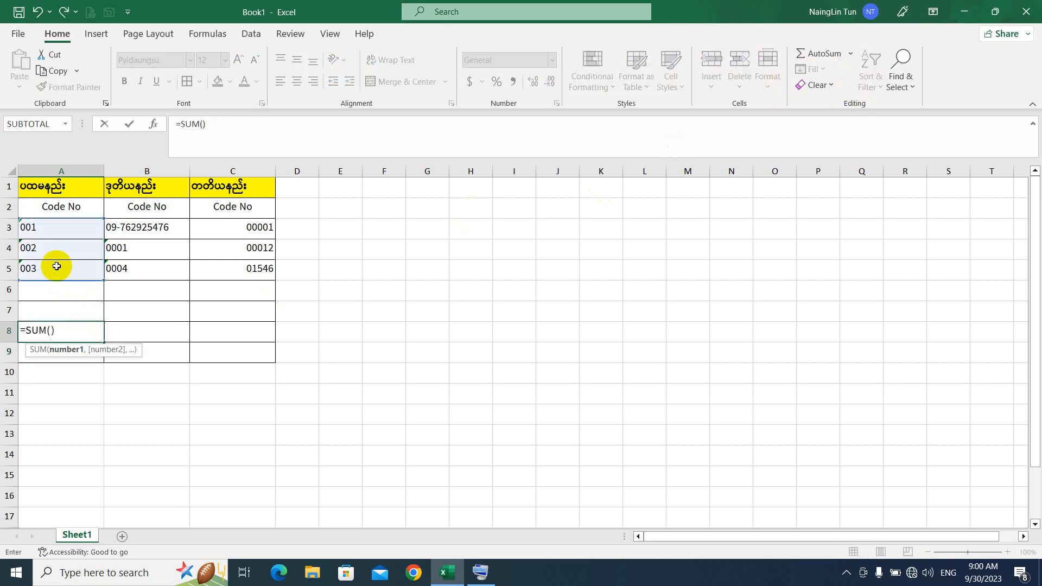
key("Return")
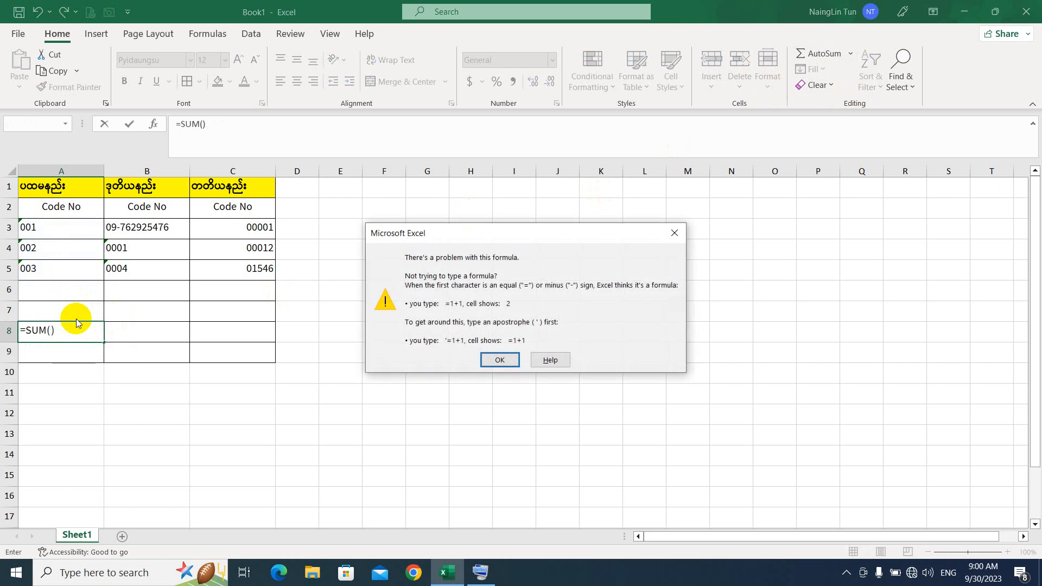
left_click(674, 233)
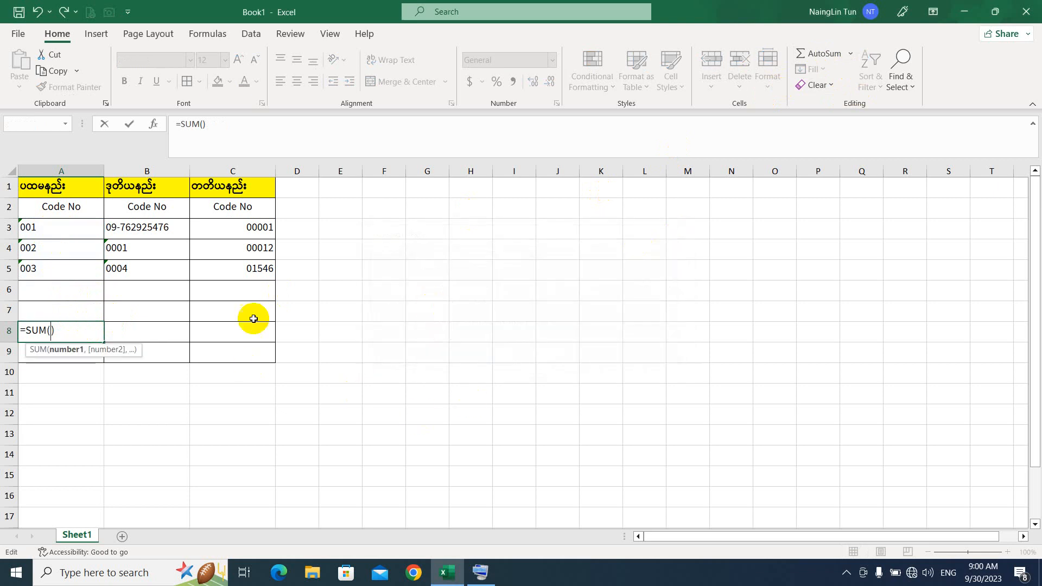
left_click_drag(58, 237, 58, 263)
key("Return")
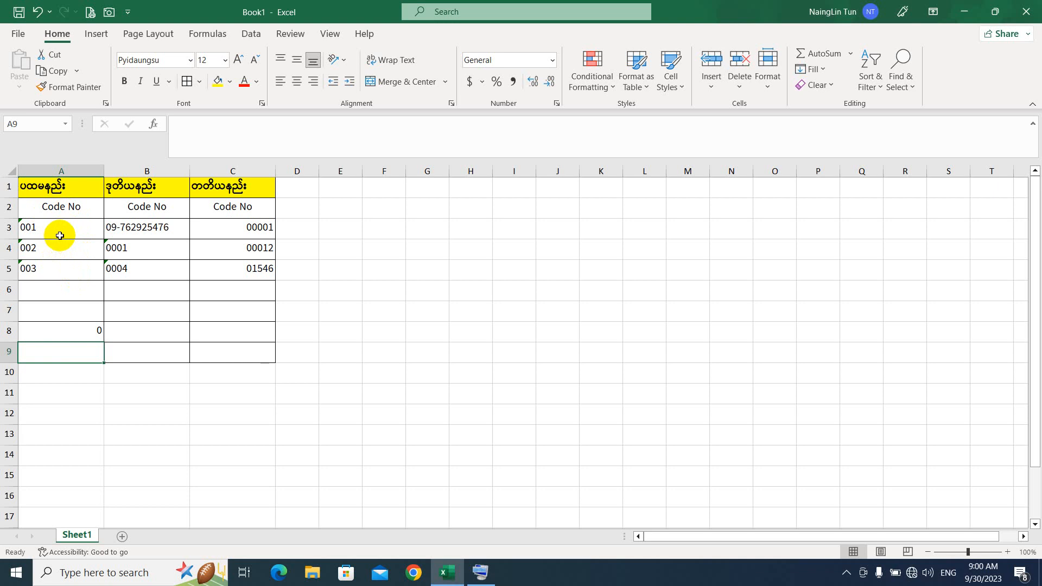
Step: Add an AutoSum over B4:B5 in B8, which shows as literal text =SUM(B4:B5)
left_click(132, 330)
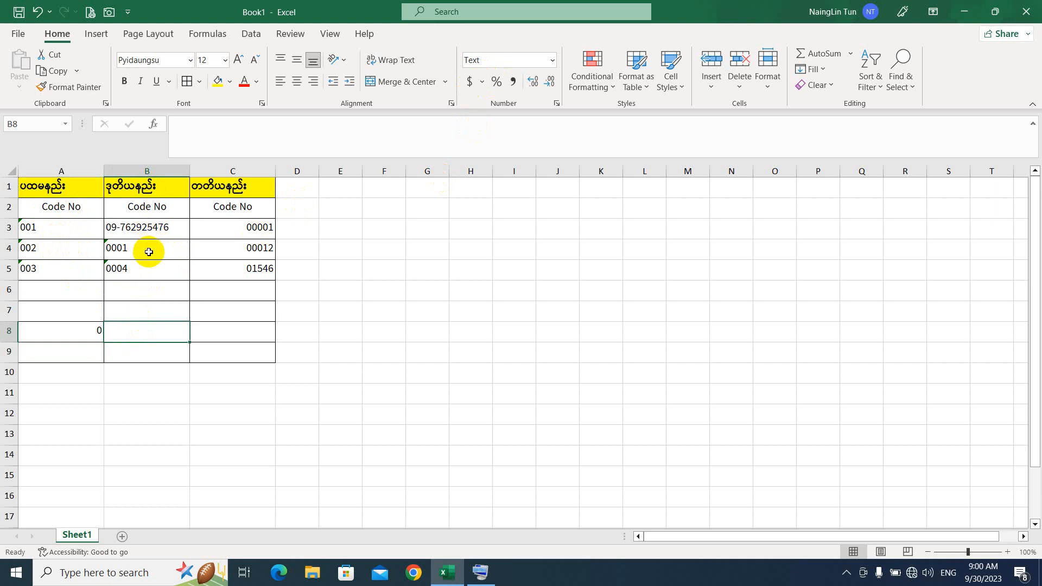
left_click(819, 53)
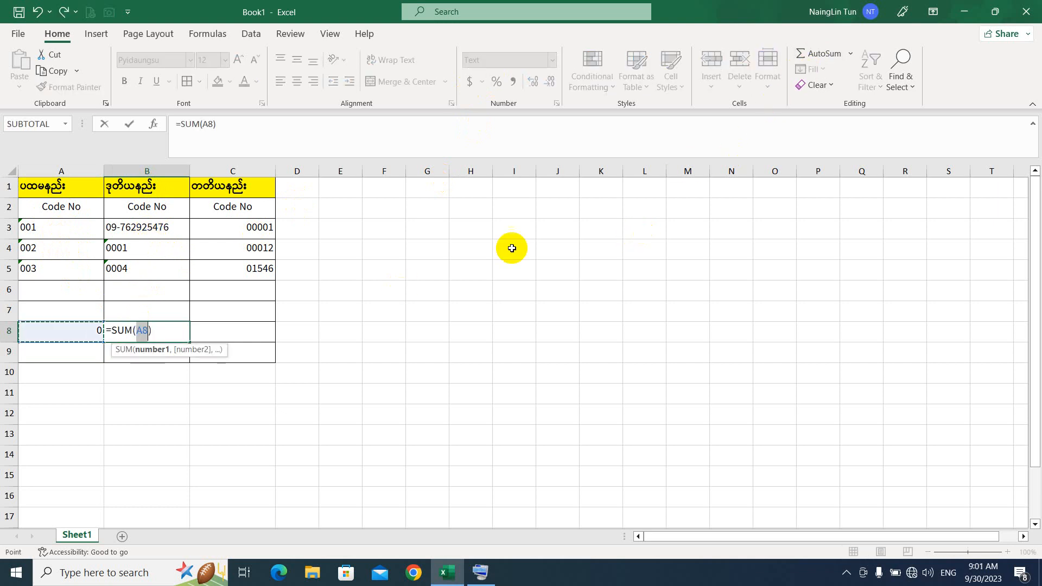
left_click_drag(145, 245, 144, 269)
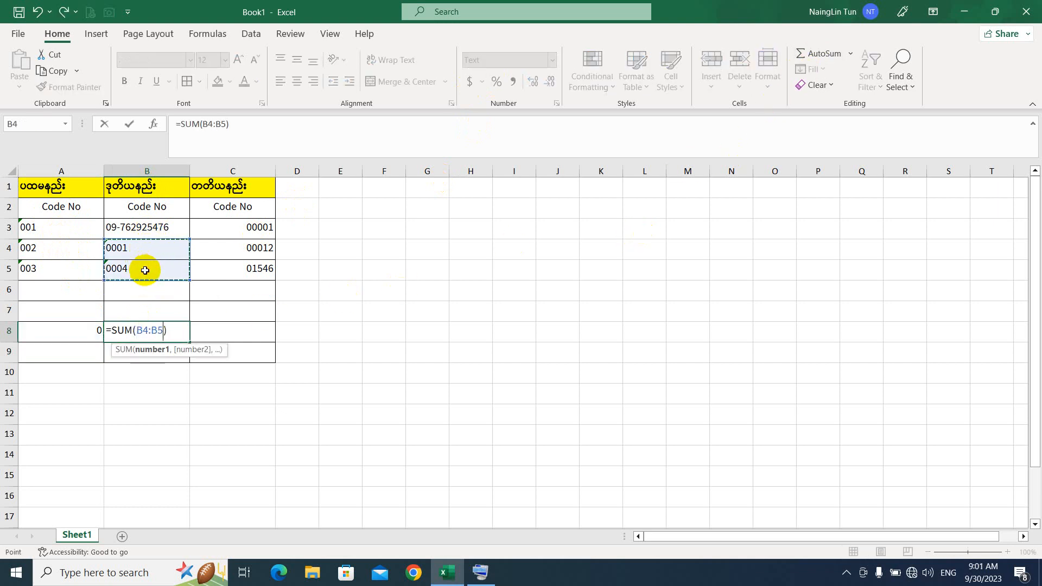
key("Return")
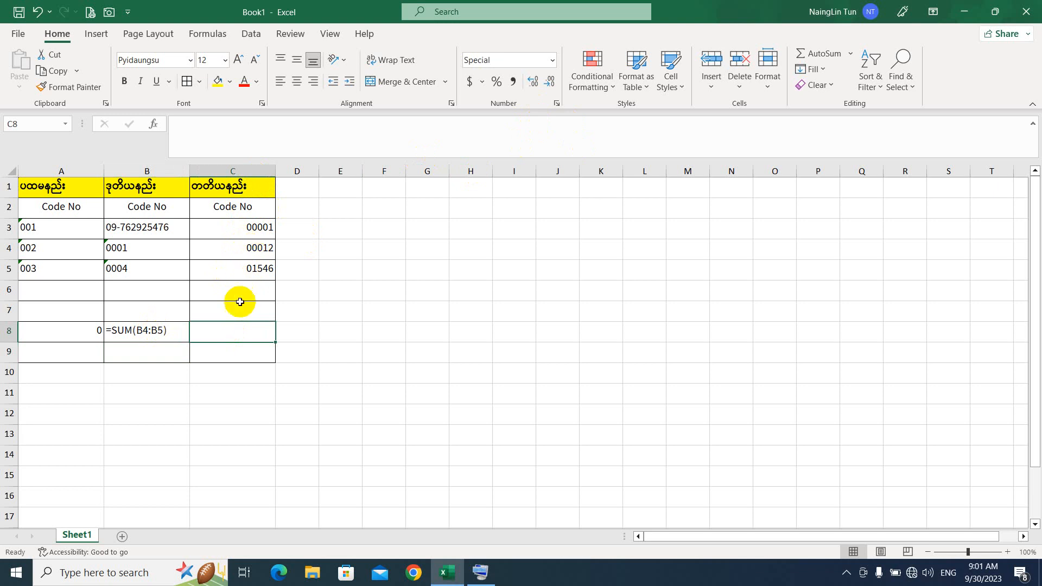
Step: AutoSum C3:C5 into C8, confirming =SUM(C3:C5) shows 01559 in five-digit format
left_click(820, 54)
left_click_drag(250, 227, 254, 269)
key("Return")
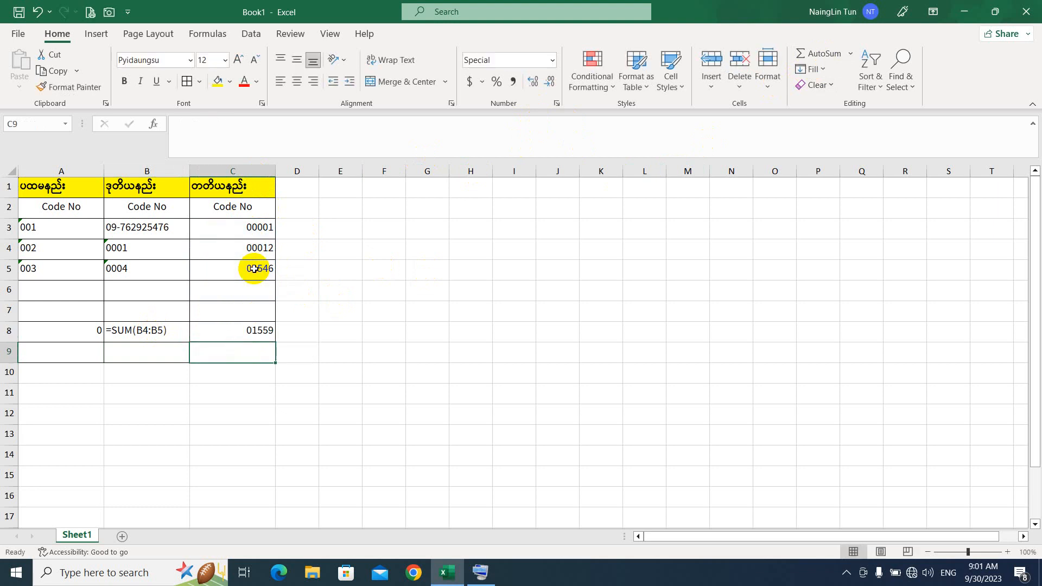
left_click(258, 331)
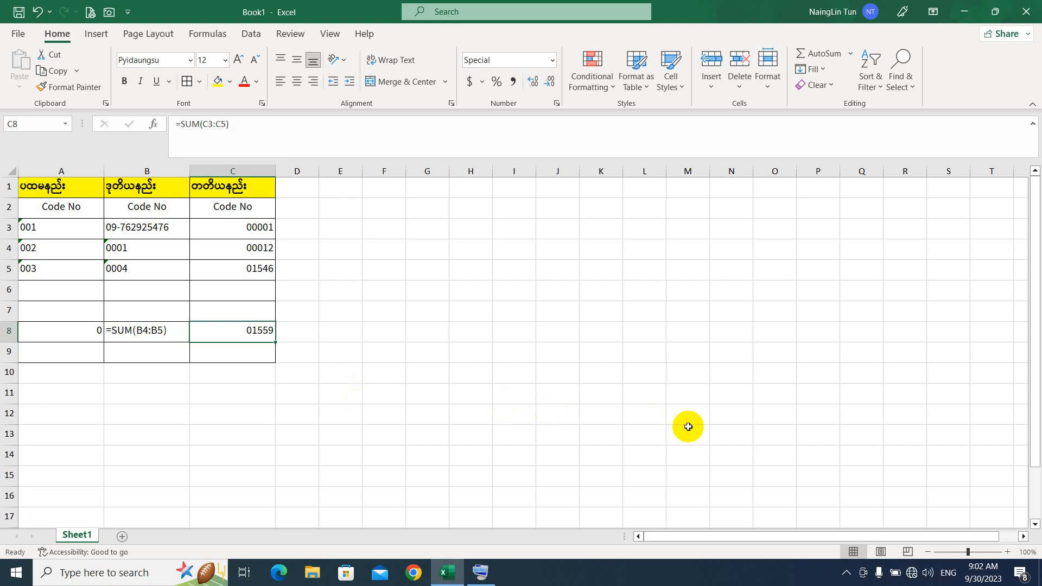
left_click(848, 573)
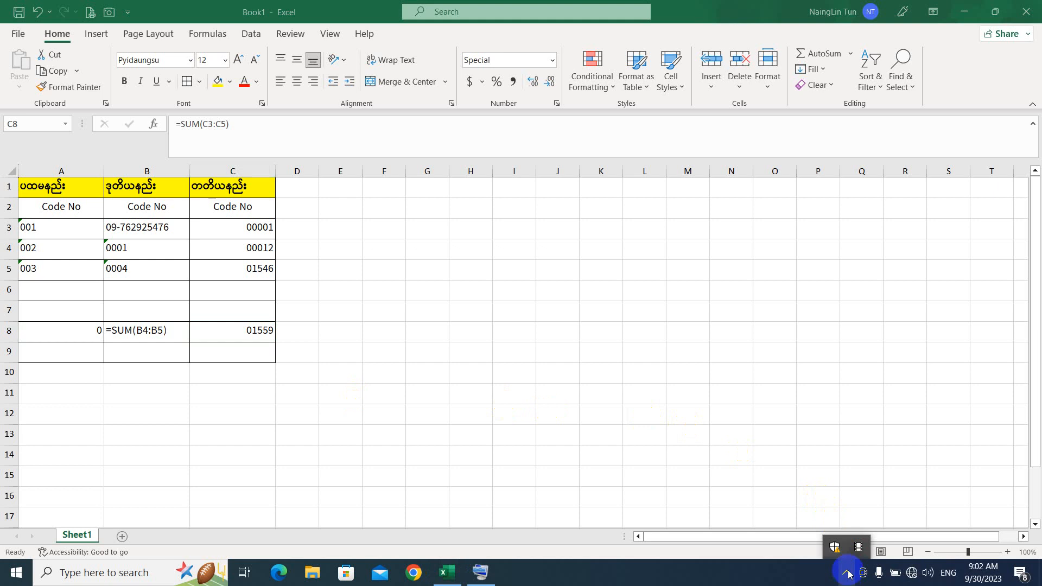